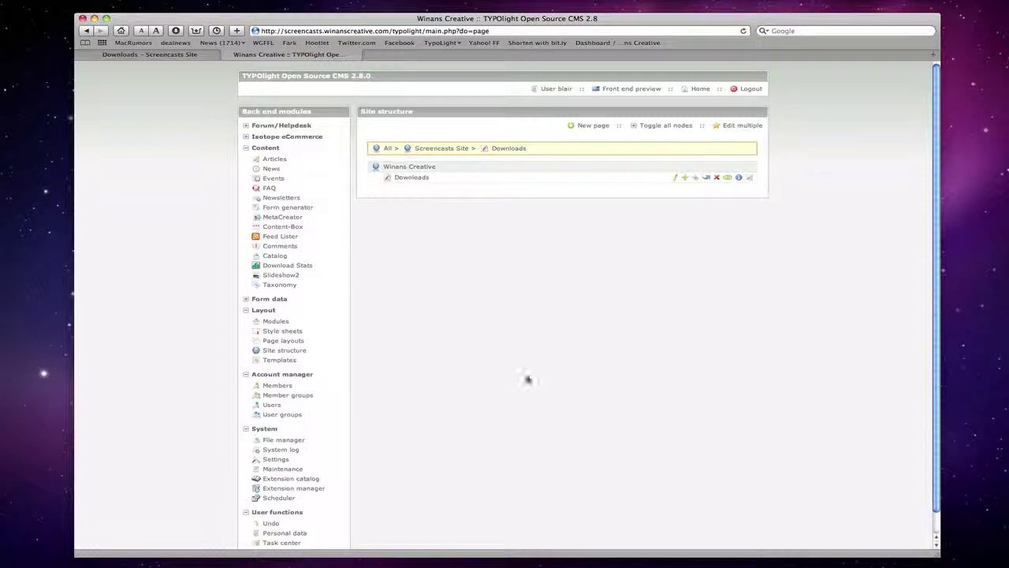
Step: View the Downloads page on the live site and return to the TYPOlight back end
{"action": "left_click", "coordinate": [167, 55]}
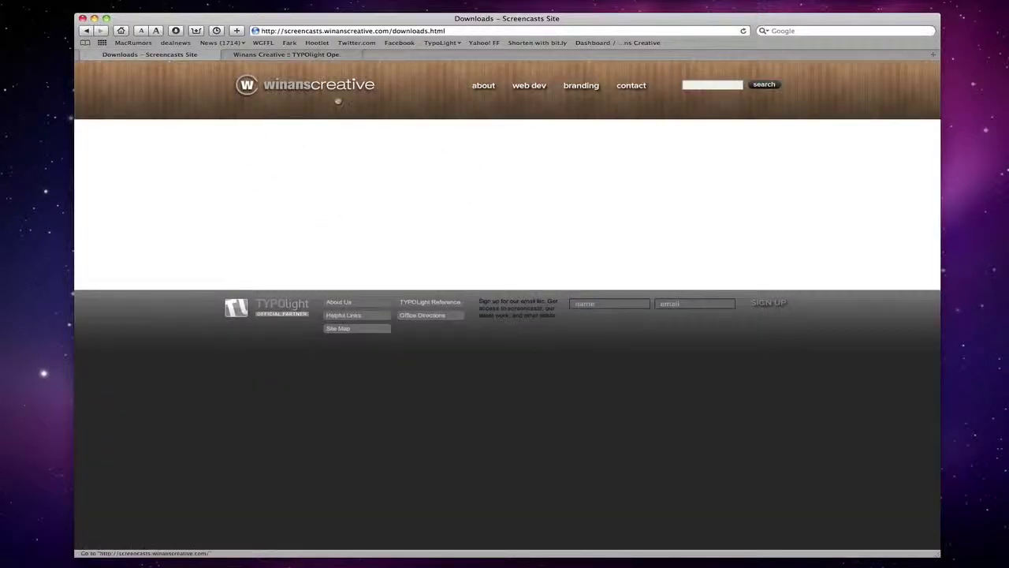
{"action": "left_click", "coordinate": [270, 55]}
{"action": "left_click", "coordinate": [183, 55]}
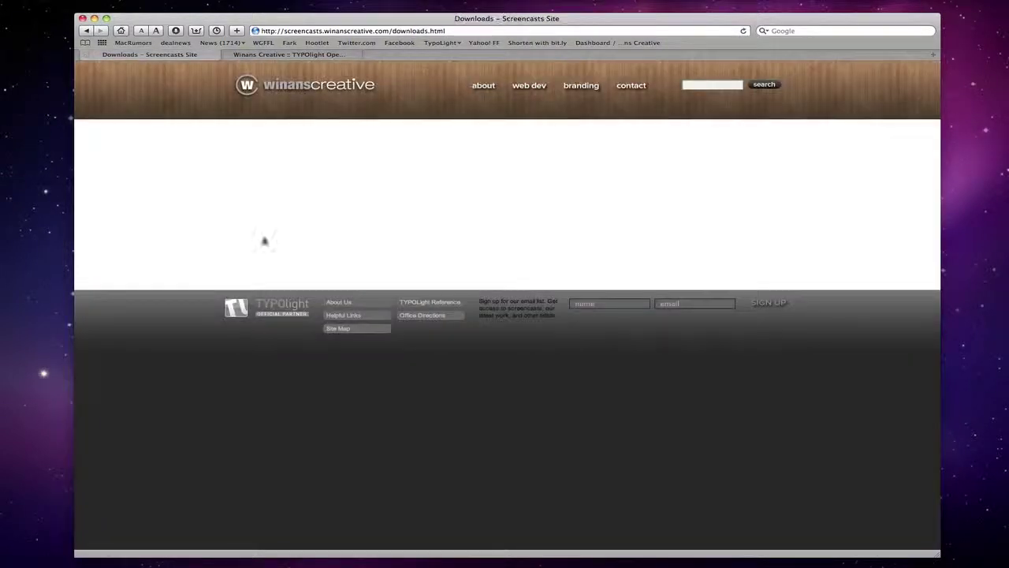
{"action": "left_click", "coordinate": [320, 56]}
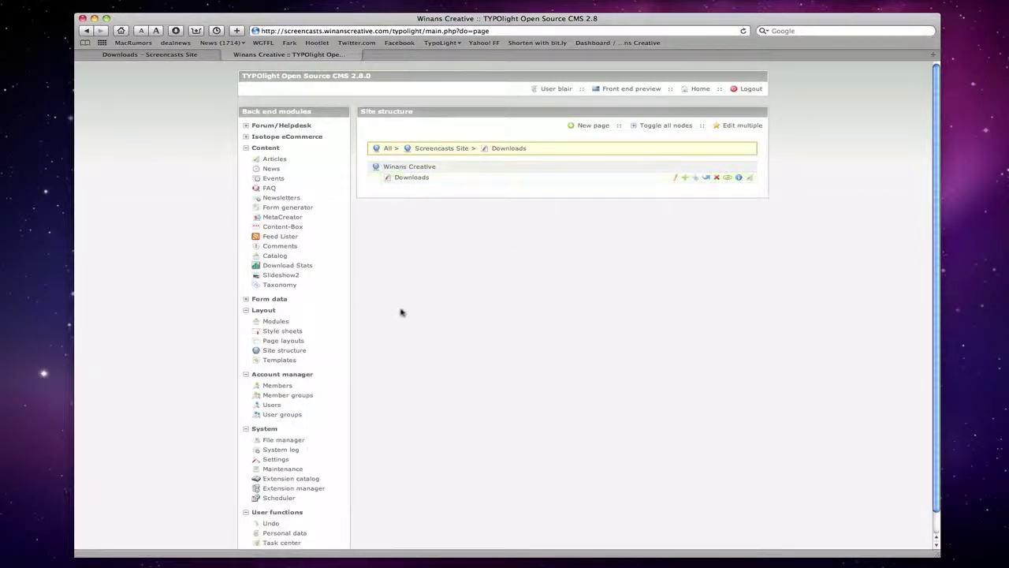
Step: Start a file upload into the screencasts folder in the file manager
{"action": "scroll", "coordinate": [426, 313], "scroll_direction": "down", "scroll_amount": 1}
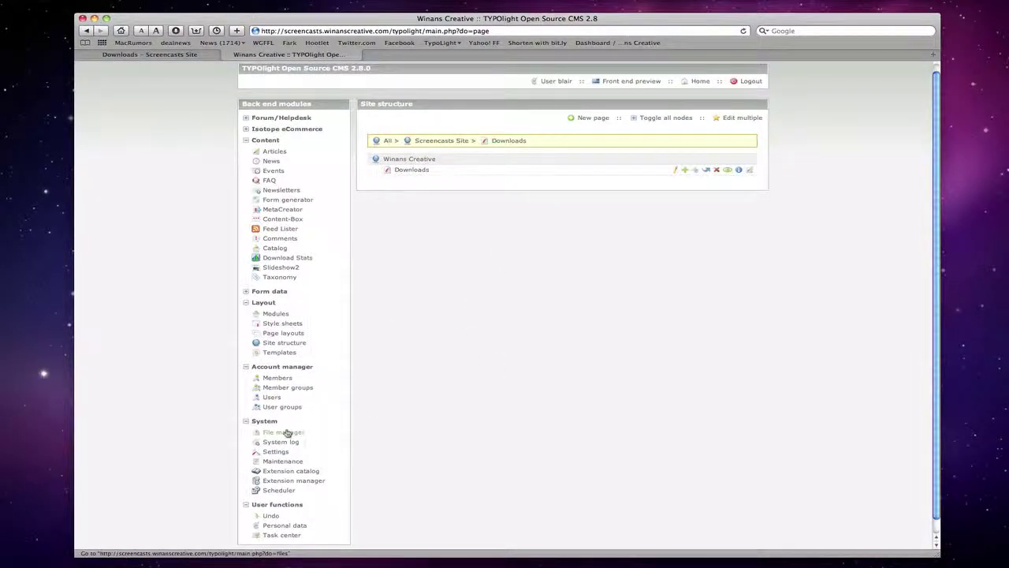
{"action": "left_click", "coordinate": [286, 433]}
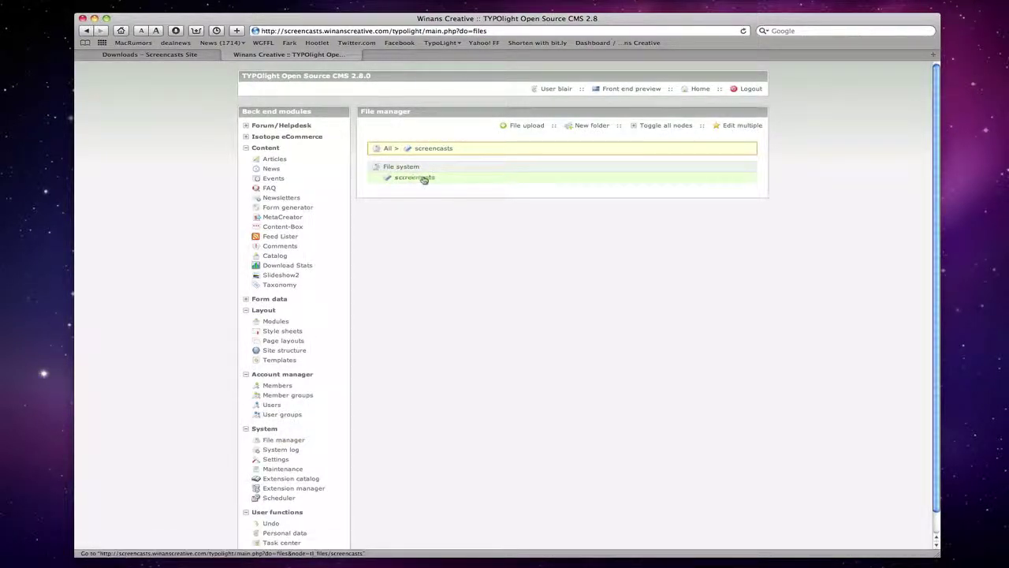
{"action": "left_click", "coordinate": [532, 127]}
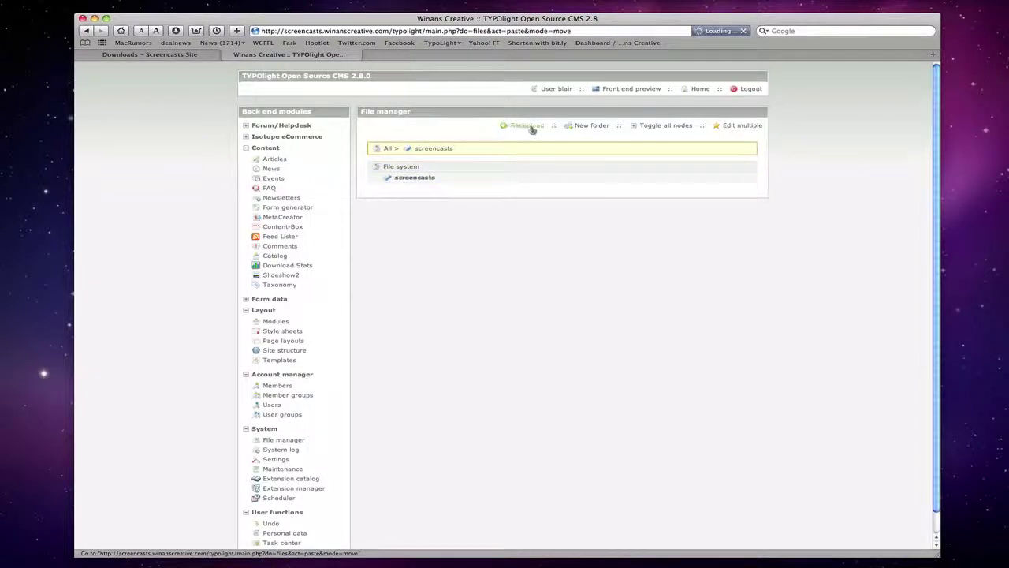
{"action": "left_click", "coordinate": [750, 180]}
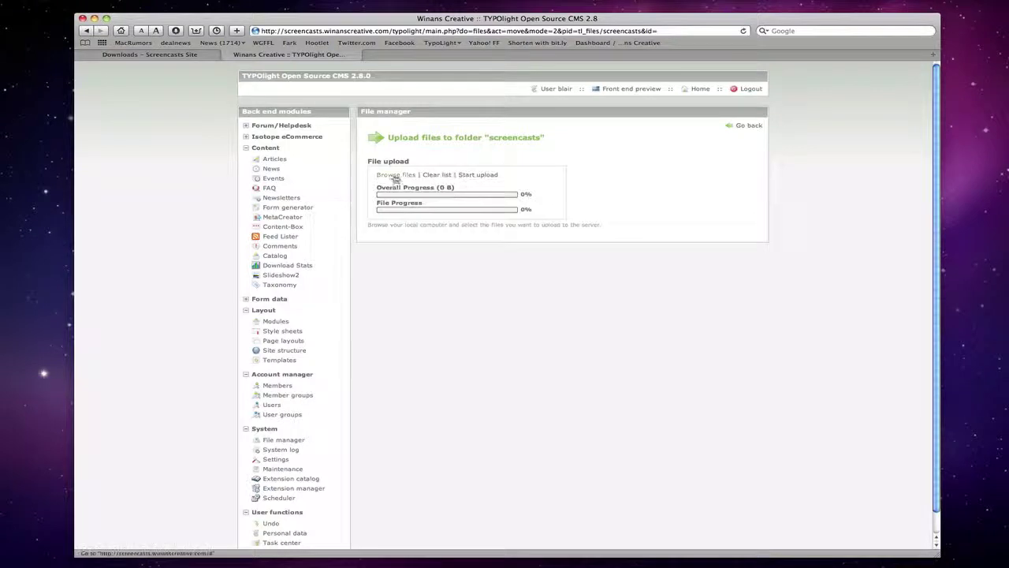
Step: Upload screencast_download1.pdf, screencast_download2.pdf and screencast_download3.pdf from the local SCREENCASTS folder, and list the screencasts folder's contents in the file manager
{"action": "left_click", "coordinate": [393, 175]}
{"action": "left_click", "coordinate": [403, 183]}
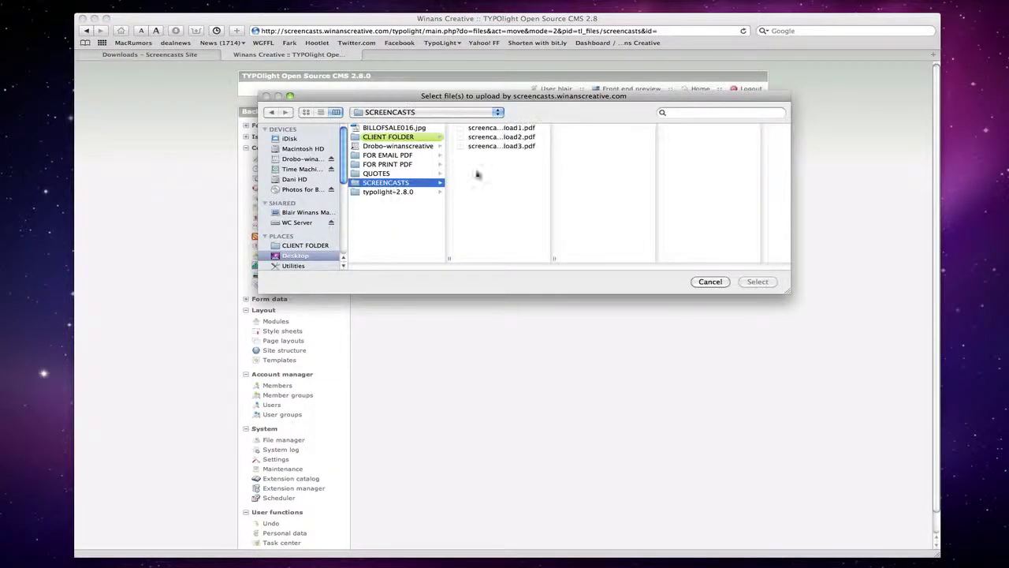
{"action": "left_click", "coordinate": [495, 135]}
{"action": "left_click", "coordinate": [481, 146], "text": "shift"}
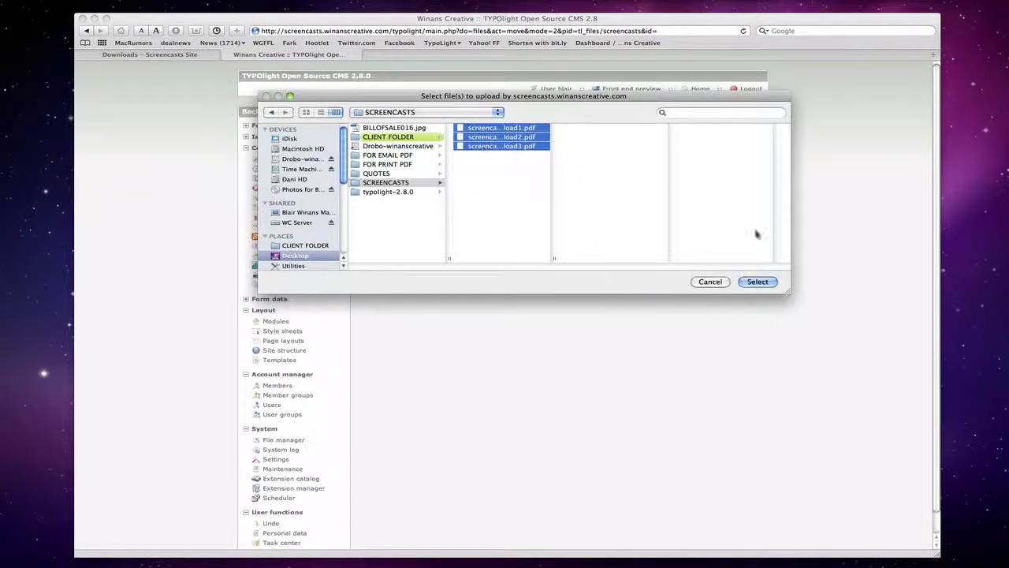
{"action": "left_click", "coordinate": [759, 281]}
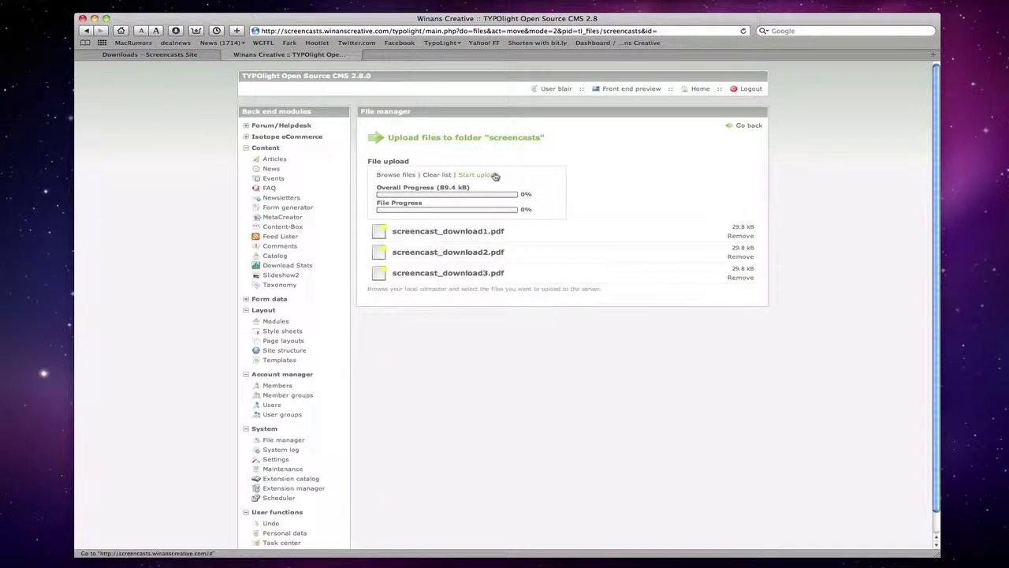
{"action": "left_click", "coordinate": [495, 175]}
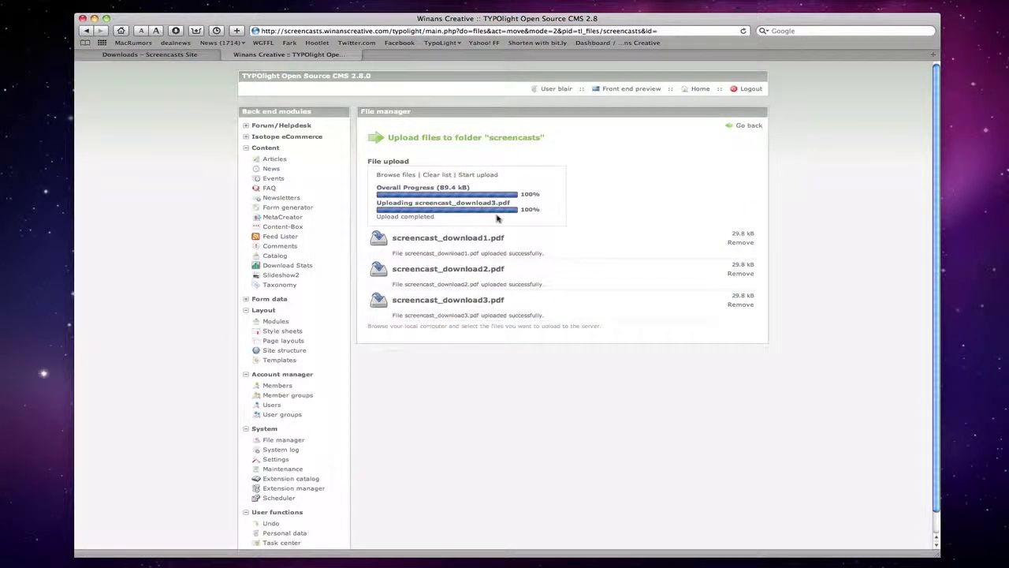
{"action": "left_click", "coordinate": [749, 124]}
{"action": "left_click", "coordinate": [377, 177]}
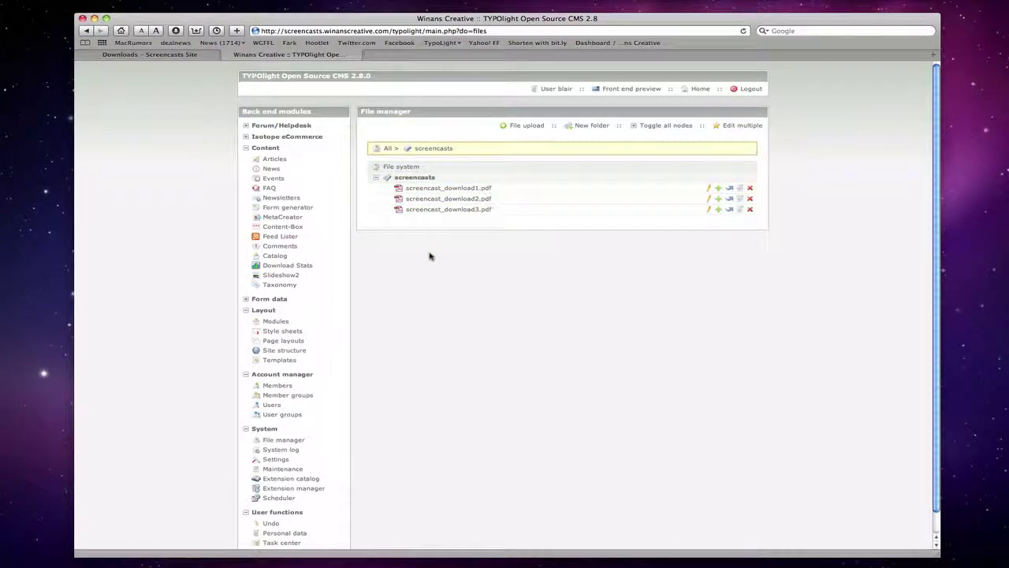
Step: Add a content element to the Downloads article and set its element type to Download
{"action": "left_click", "coordinate": [273, 160]}
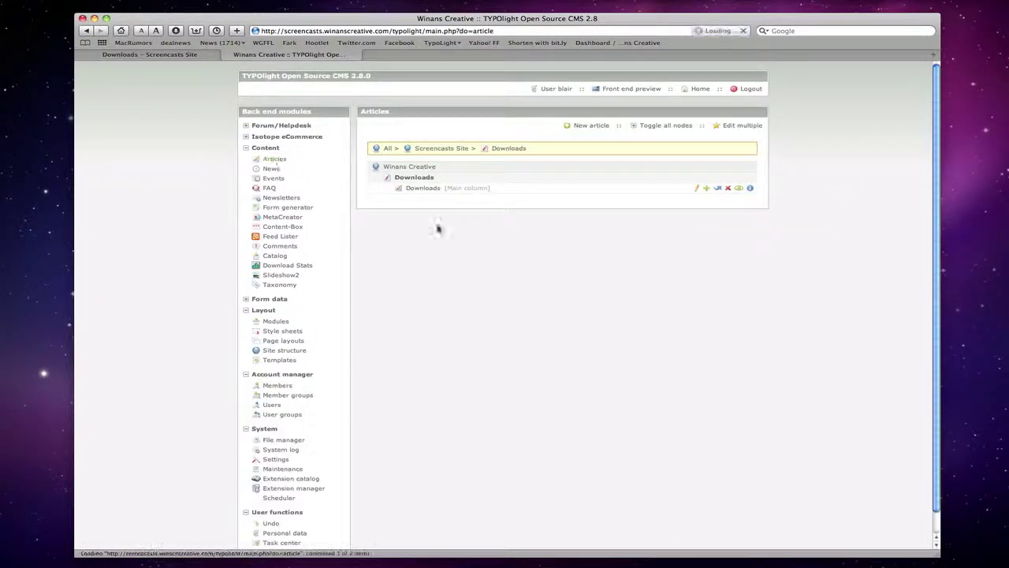
{"action": "left_click", "coordinate": [697, 188]}
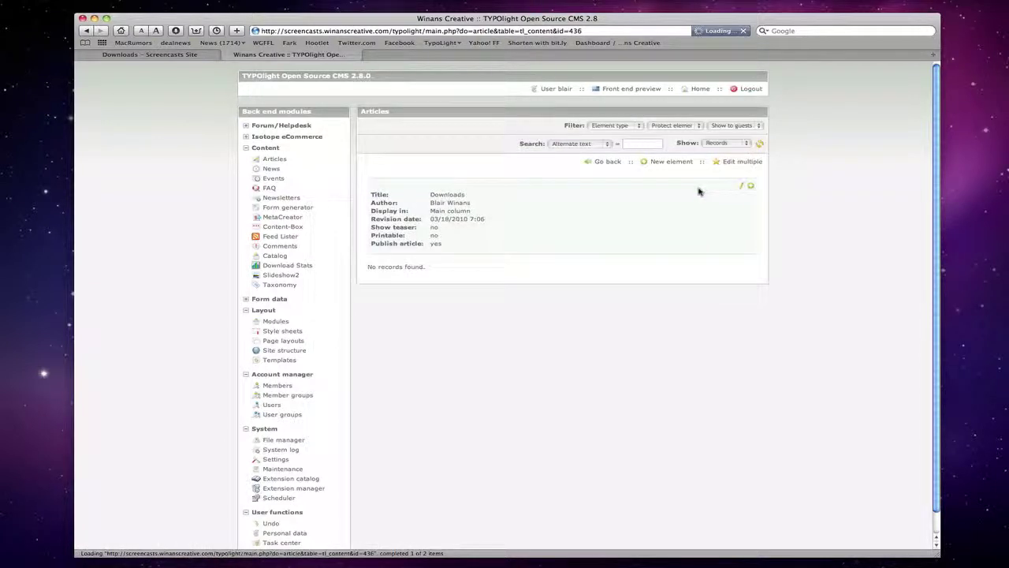
{"action": "left_click", "coordinate": [751, 186]}
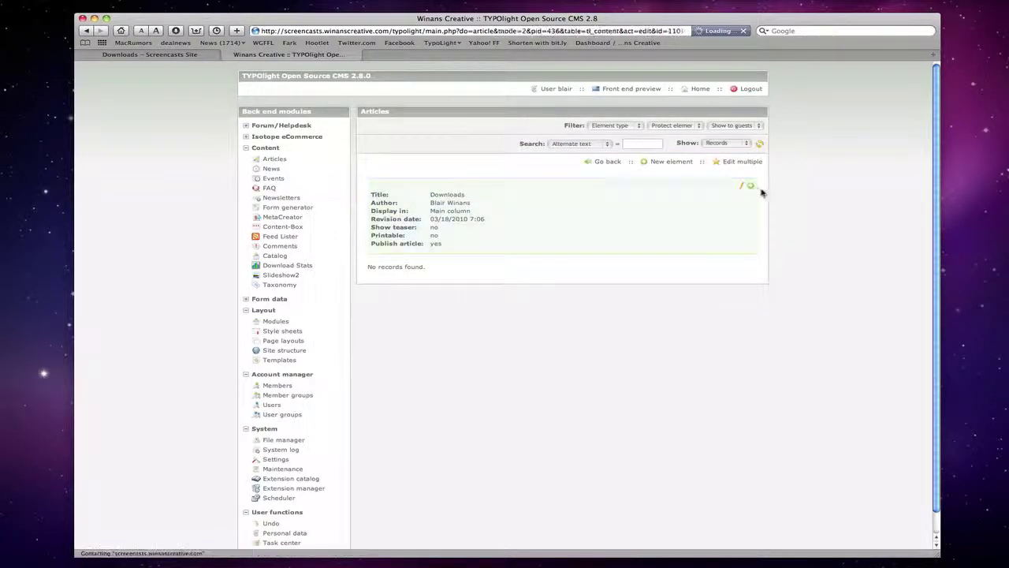
{"action": "left_click", "coordinate": [466, 185]}
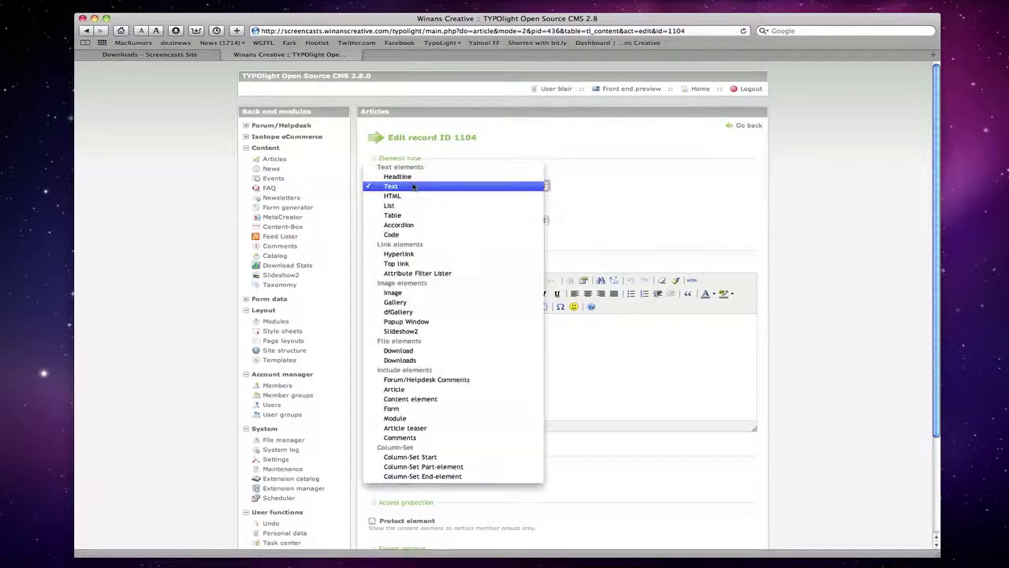
{"action": "left_click", "coordinate": [435, 352]}
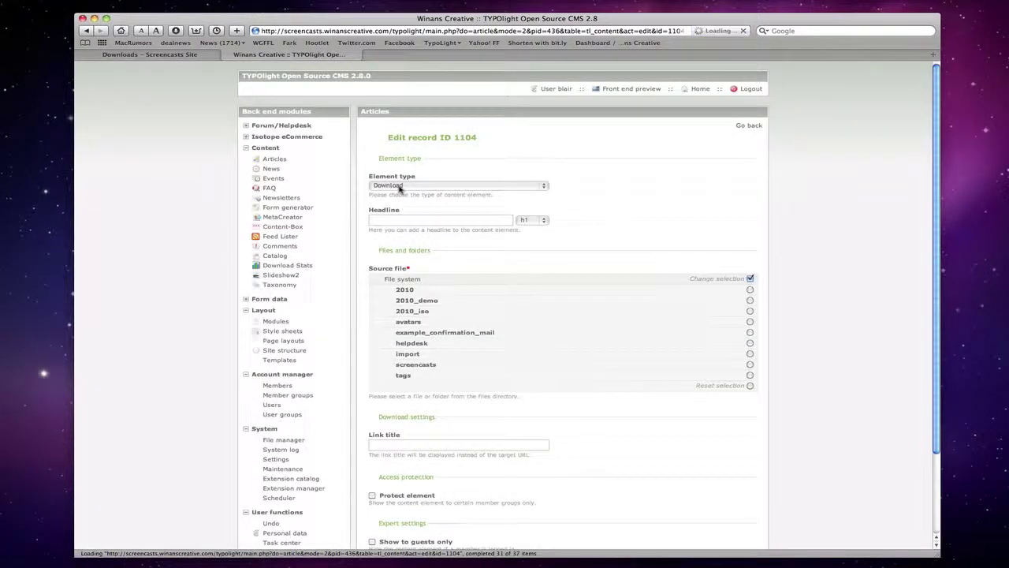
{"action": "left_click", "coordinate": [401, 187]}
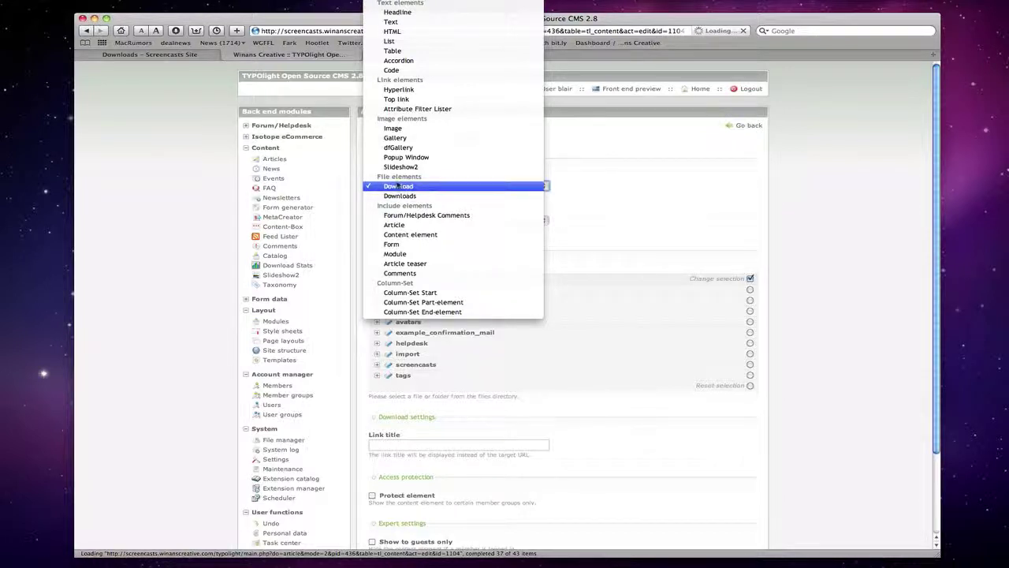
{"action": "left_click", "coordinate": [399, 186]}
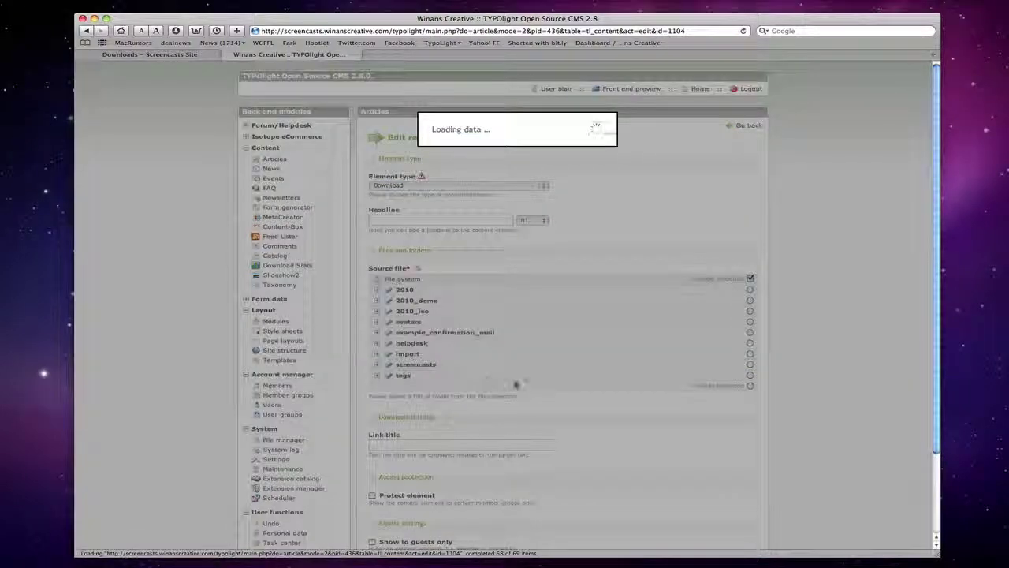
Step: Set the source file to screencast_download1.pdf with the link title "Screencast Download", and save and close the element
{"action": "left_click", "coordinate": [749, 368]}
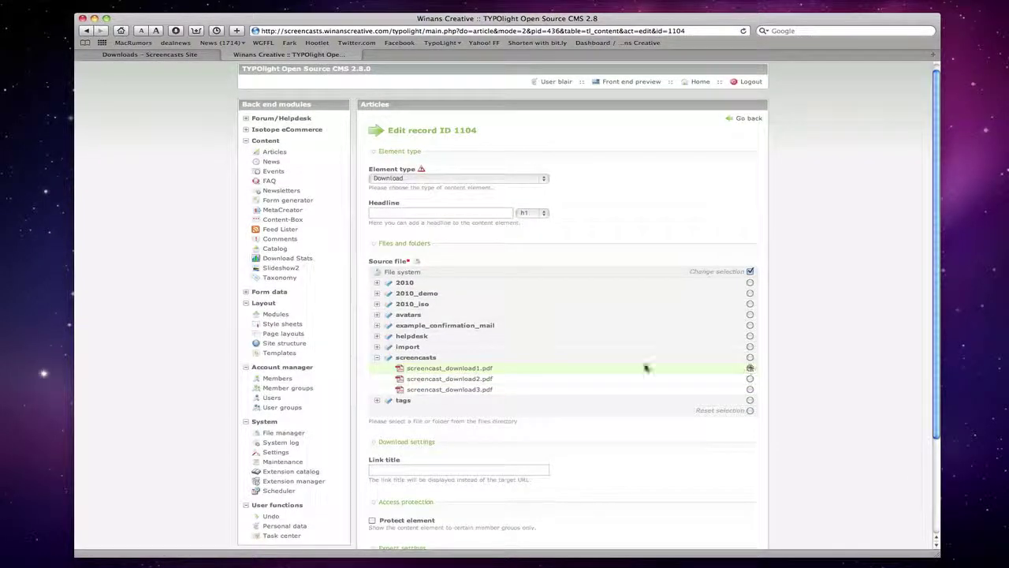
{"action": "scroll", "coordinate": [599, 375], "scroll_direction": "down", "scroll_amount": 1}
{"action": "scroll", "coordinate": [519, 384], "scroll_direction": "down", "scroll_amount": 2}
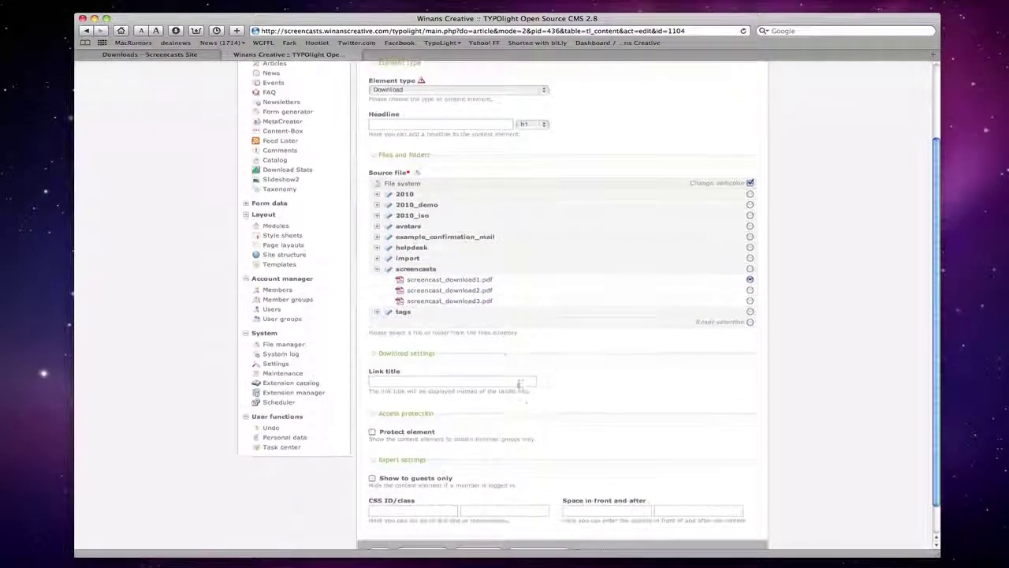
{"action": "scroll", "coordinate": [519, 384], "scroll_direction": "down", "scroll_amount": 1}
{"action": "left_click", "coordinate": [427, 346]}
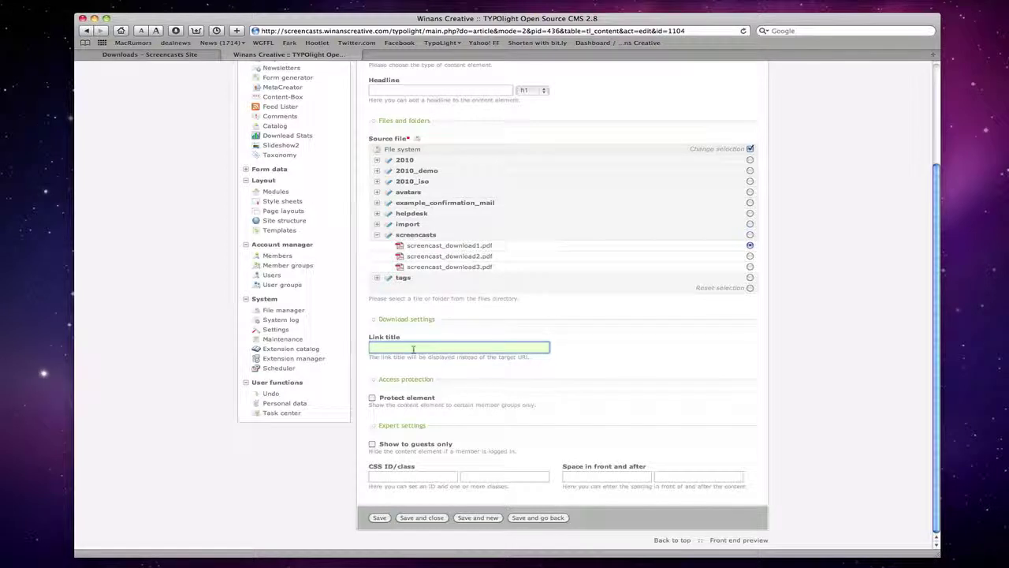
{"action": "type", "text": "Screencast Download"}
{"action": "left_click", "coordinate": [588, 341]}
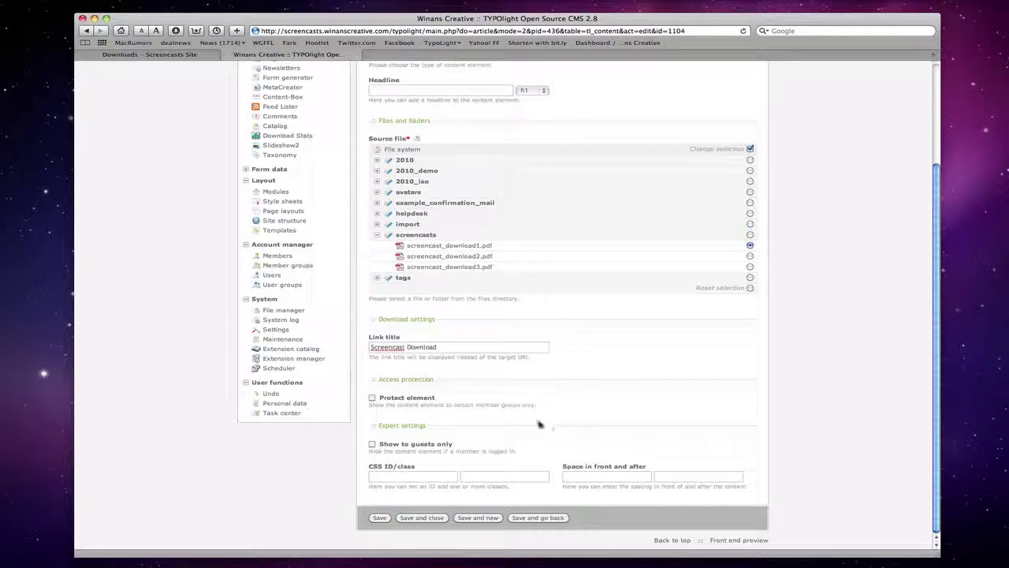
{"action": "left_click", "coordinate": [417, 519]}
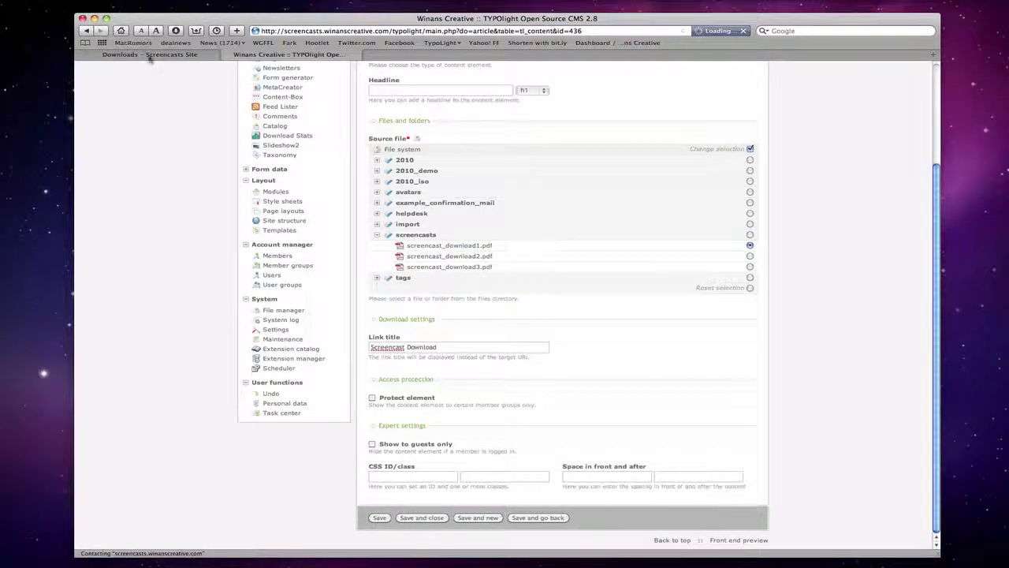
Step: Reload the live Downloads page to check the download link, and return to the back end
{"action": "left_click", "coordinate": [150, 54]}
{"action": "left_click", "coordinate": [743, 32]}
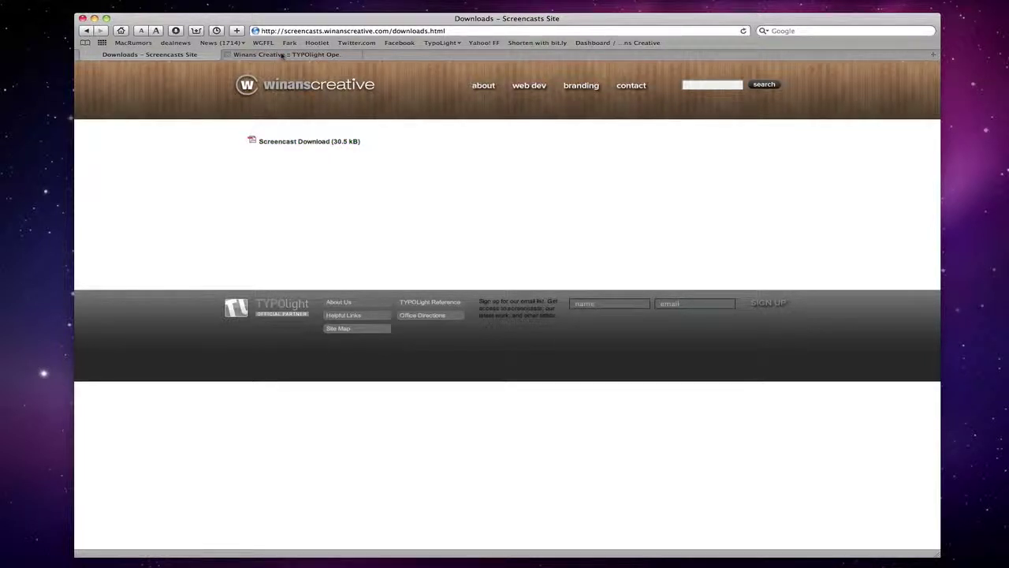
{"action": "left_click", "coordinate": [282, 54]}
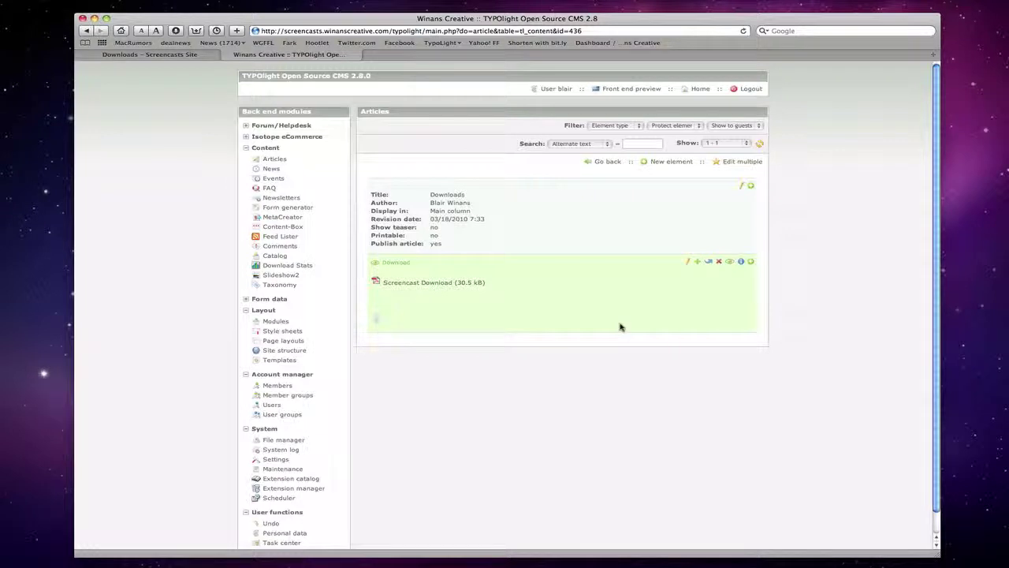
Step: Edit the Screencast Download element and change its element type to Downloads
{"action": "left_click", "coordinate": [687, 262]}
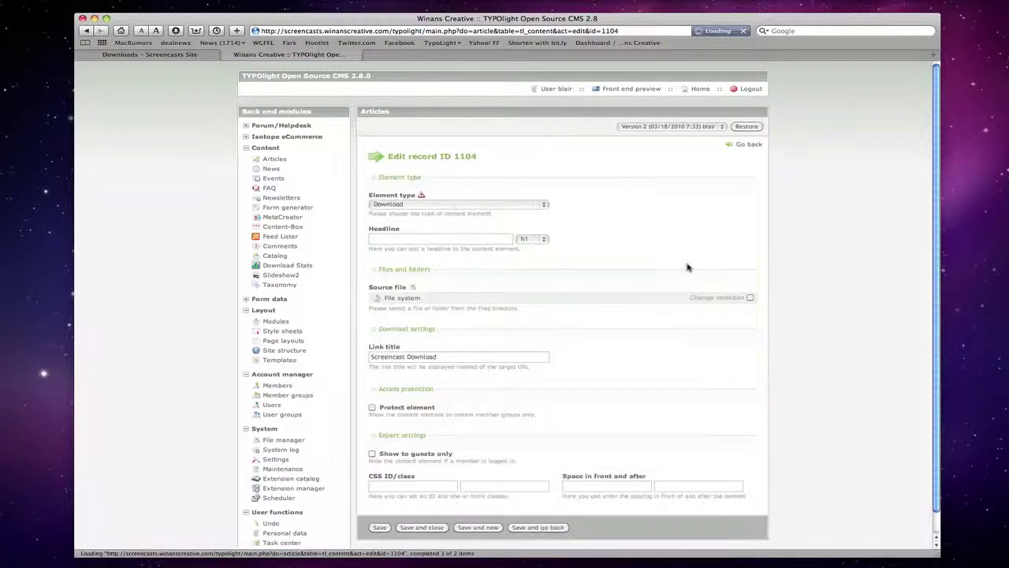
{"action": "left_click", "coordinate": [455, 207]}
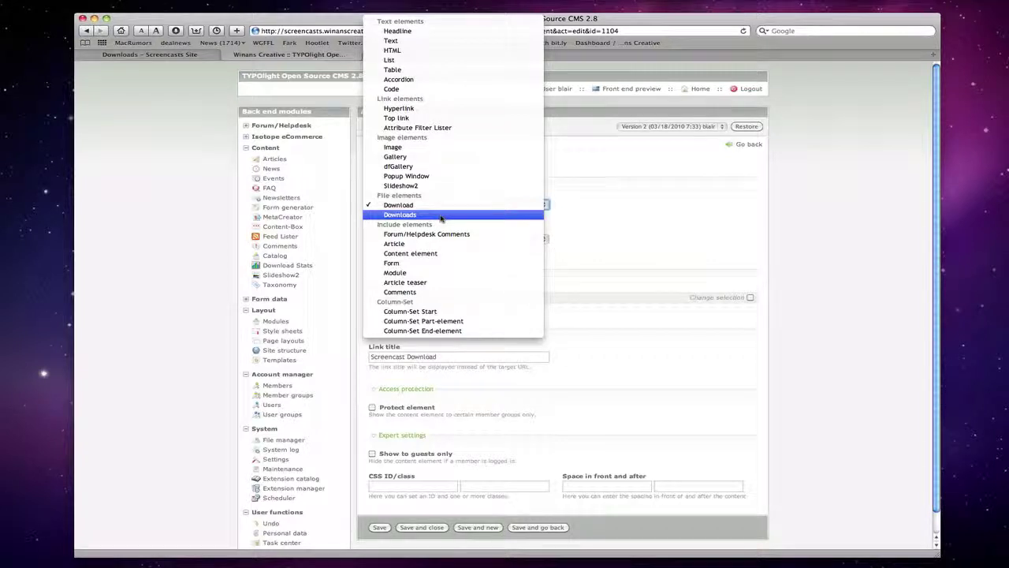
{"action": "left_click", "coordinate": [440, 215]}
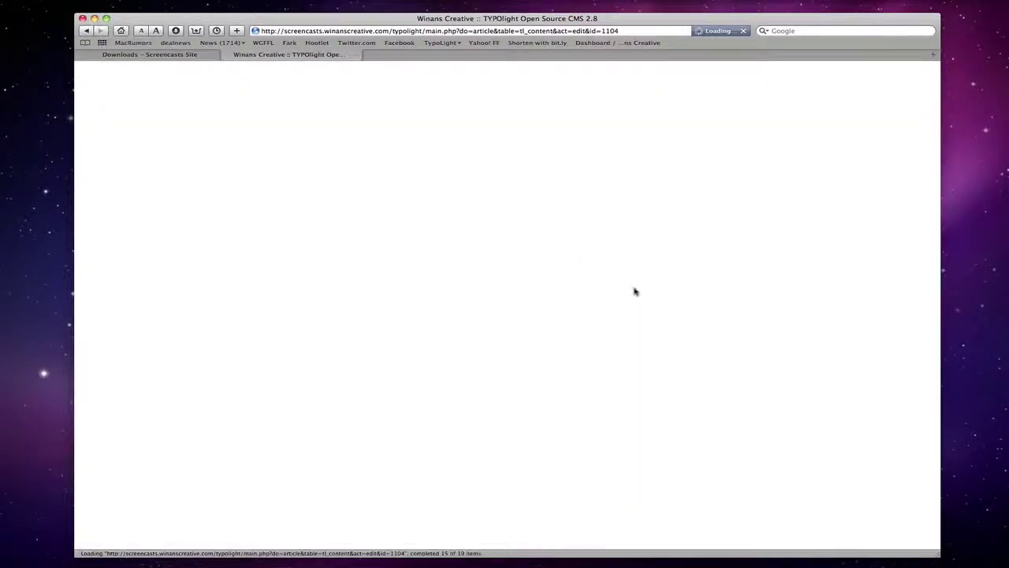
Step: Select screencast_download1.pdf, screencast_download2.pdf and screencast_download3.pdf in the screencasts folder as the element's source files
{"action": "scroll", "coordinate": [608, 322], "scroll_direction": "down", "scroll_amount": 8}
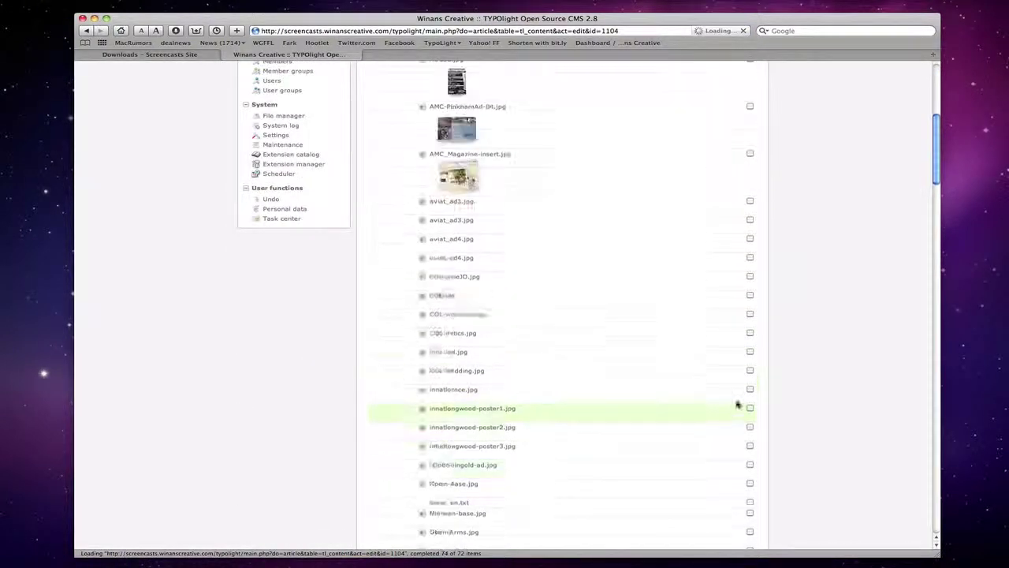
{"action": "scroll", "coordinate": [741, 390], "scroll_direction": "down", "scroll_amount": 6}
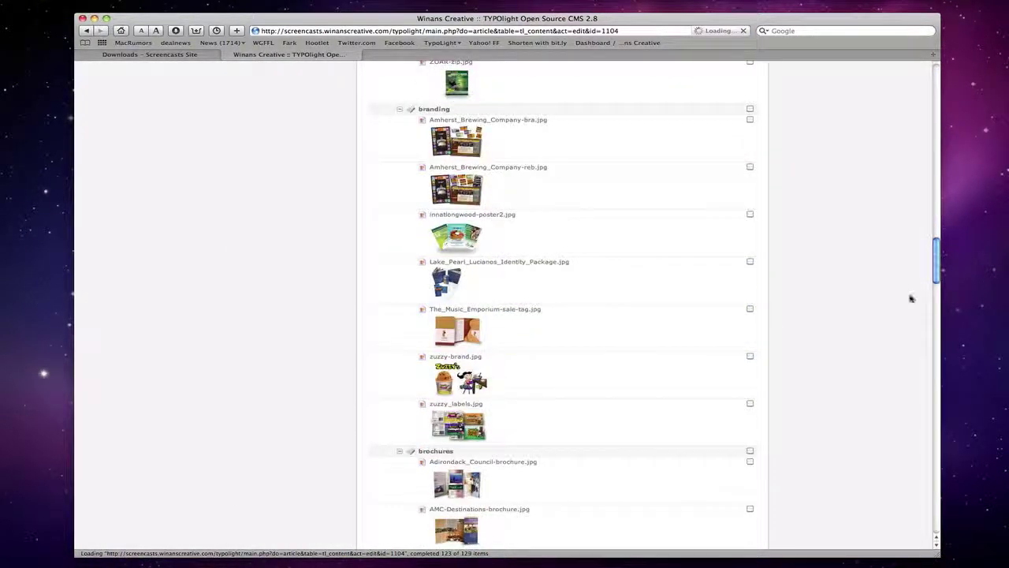
{"action": "left_click_drag", "start_coordinate": [936, 264], "coordinate": [940, 504]}
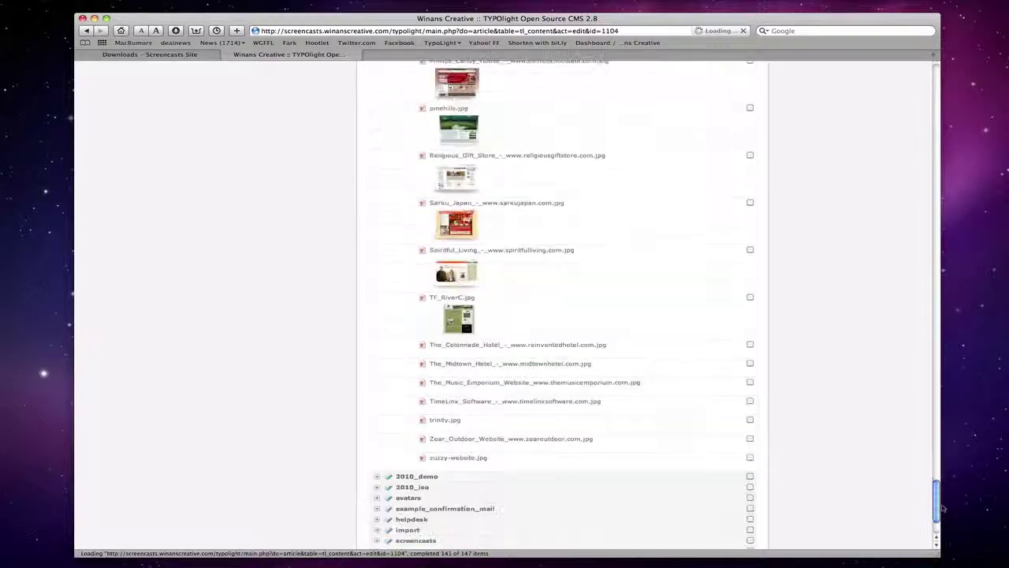
{"action": "scroll", "coordinate": [852, 407], "scroll_direction": "down", "scroll_amount": 5}
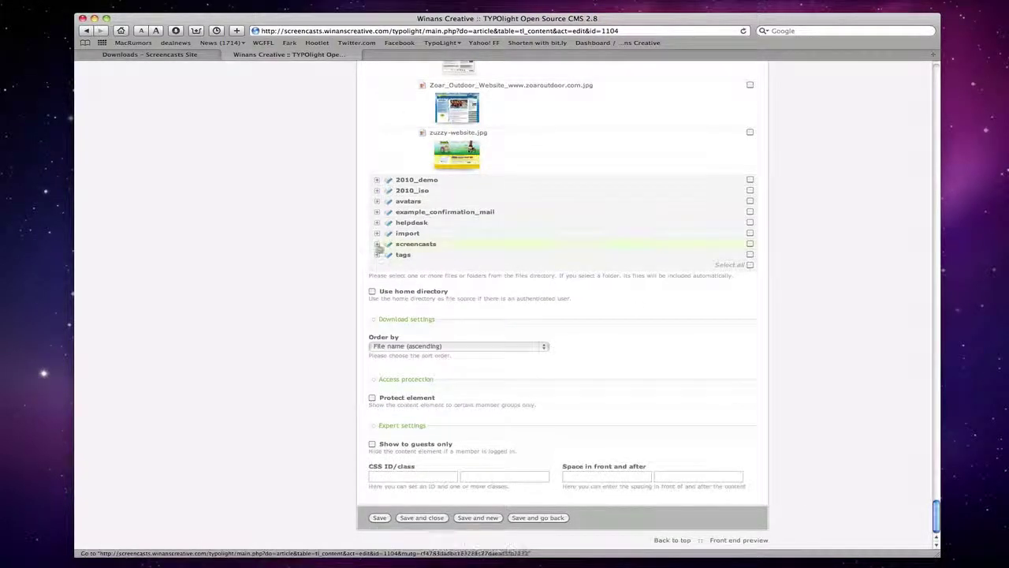
{"action": "left_click", "coordinate": [377, 244]}
{"action": "left_click", "coordinate": [750, 254]}
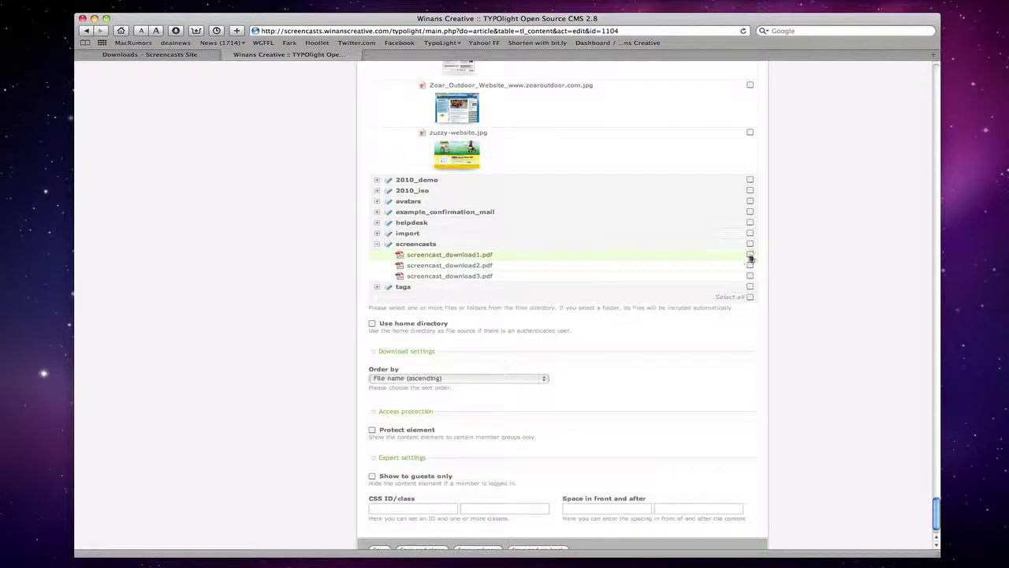
{"action": "left_click", "coordinate": [750, 265]}
{"action": "left_click", "coordinate": [750, 275]}
{"action": "scroll", "coordinate": [493, 410], "scroll_direction": "down", "scroll_amount": 1}
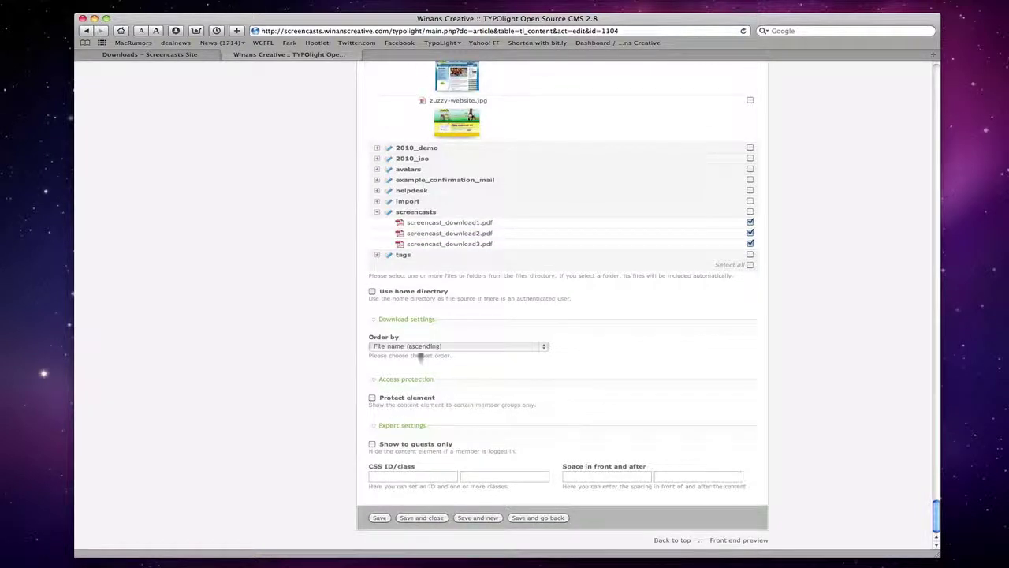
Step: Keep the order by File name (ascending), save the element, and check the live Downloads page
{"action": "left_click", "coordinate": [387, 348]}
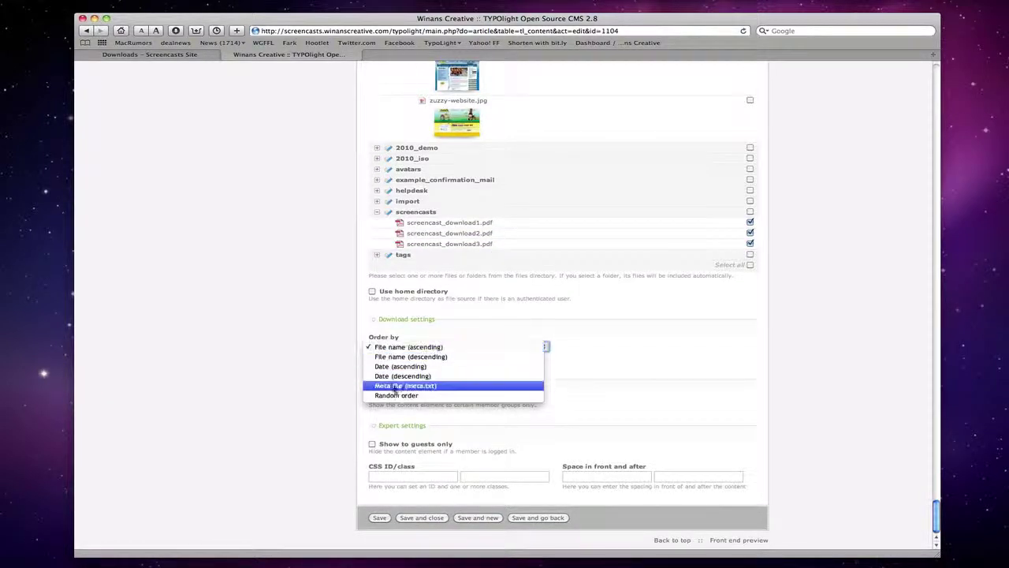
{"action": "left_click", "coordinate": [426, 347]}
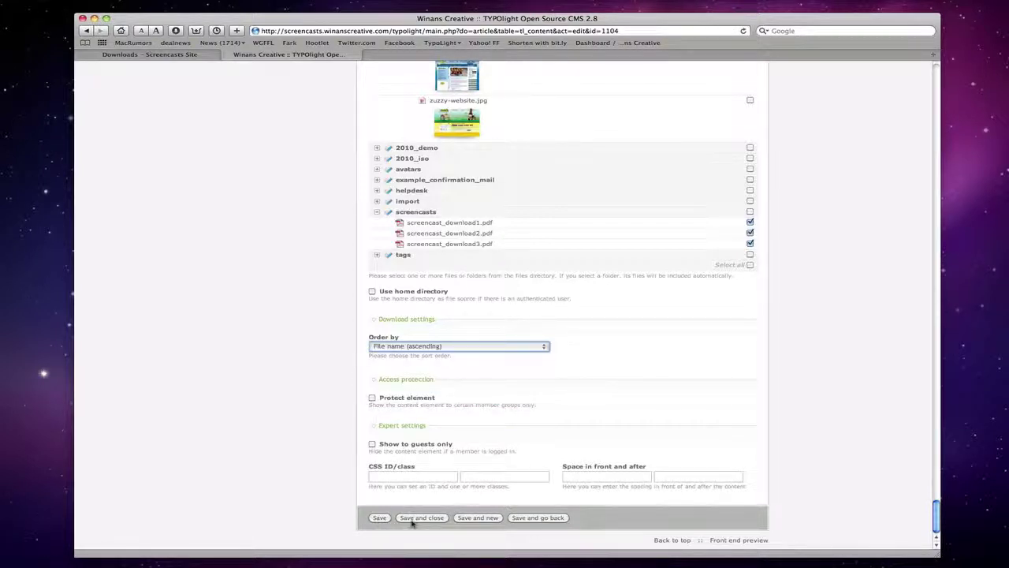
{"action": "left_click", "coordinate": [378, 519]}
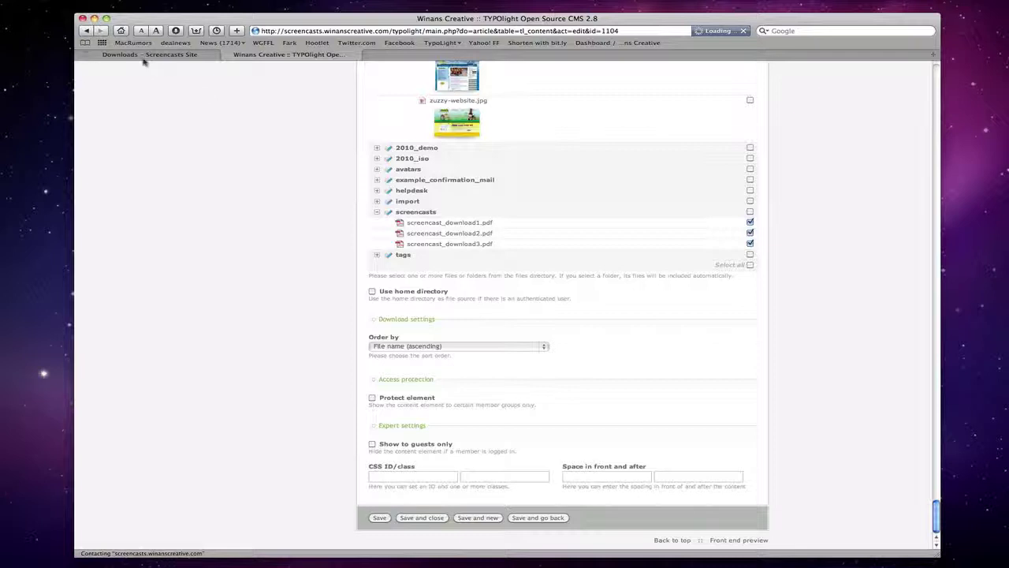
{"action": "left_click", "coordinate": [145, 56]}
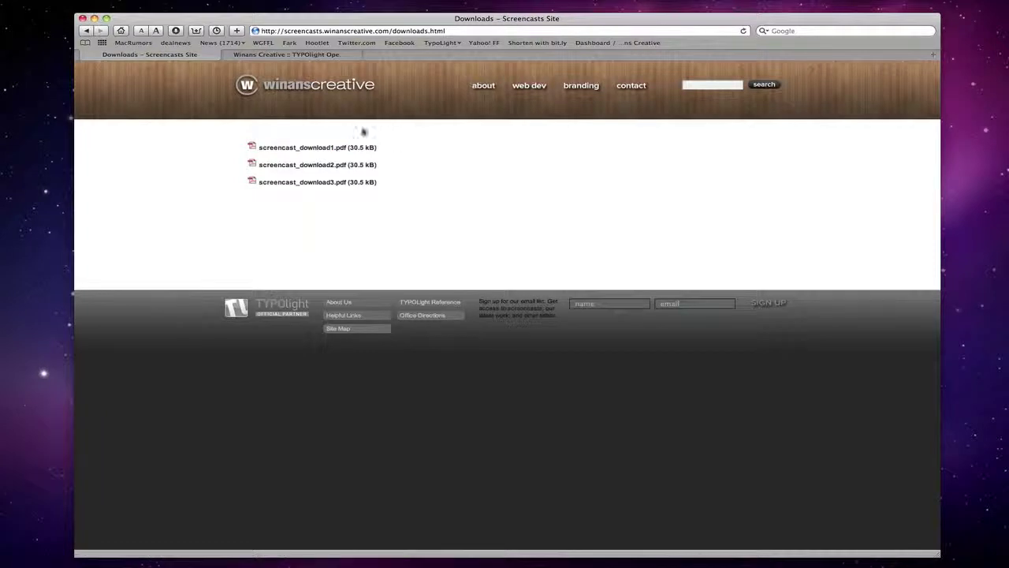
{"action": "left_click", "coordinate": [294, 54]}
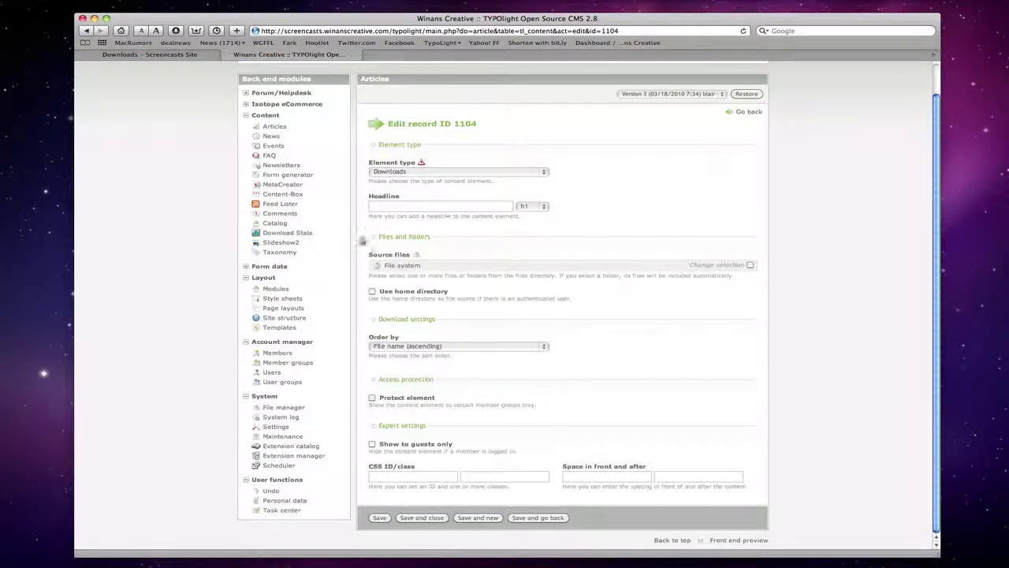
Step: Show the element's source file selection and collapse the branding, portfolioItems and 2010 folders
{"action": "left_click", "coordinate": [750, 266]}
{"action": "scroll", "coordinate": [509, 184], "scroll_direction": "down", "scroll_amount": 10}
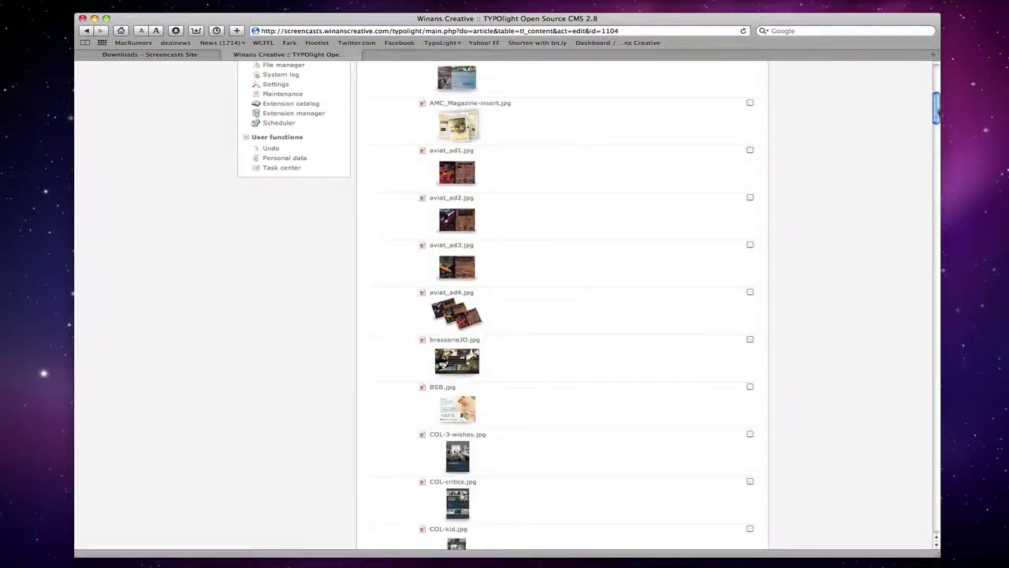
{"action": "scroll", "coordinate": [504, 315], "scroll_direction": "up", "scroll_amount": 10}
{"action": "left_click", "coordinate": [399, 384]}
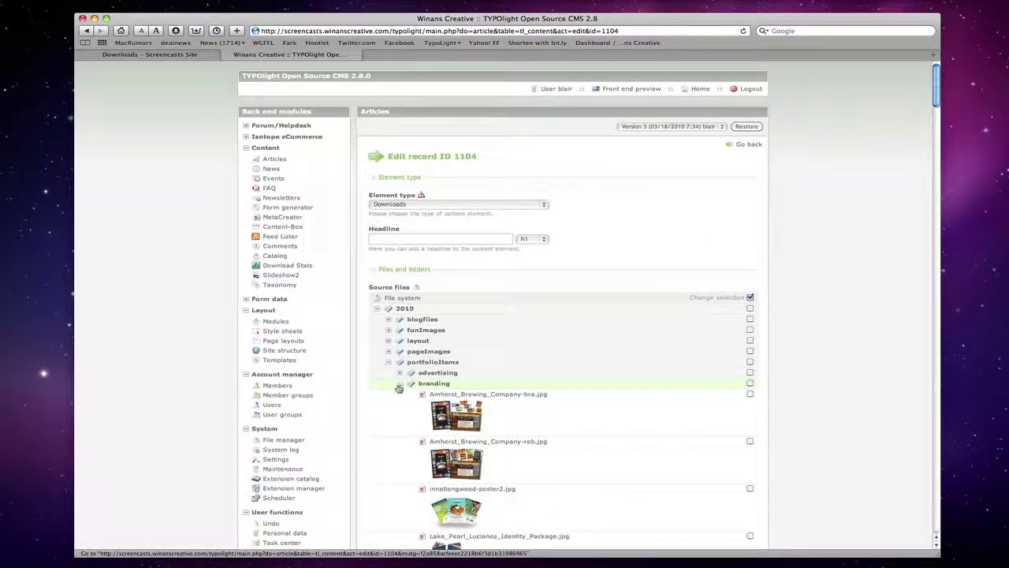
{"action": "left_click", "coordinate": [388, 362]}
{"action": "left_click", "coordinate": [377, 308]}
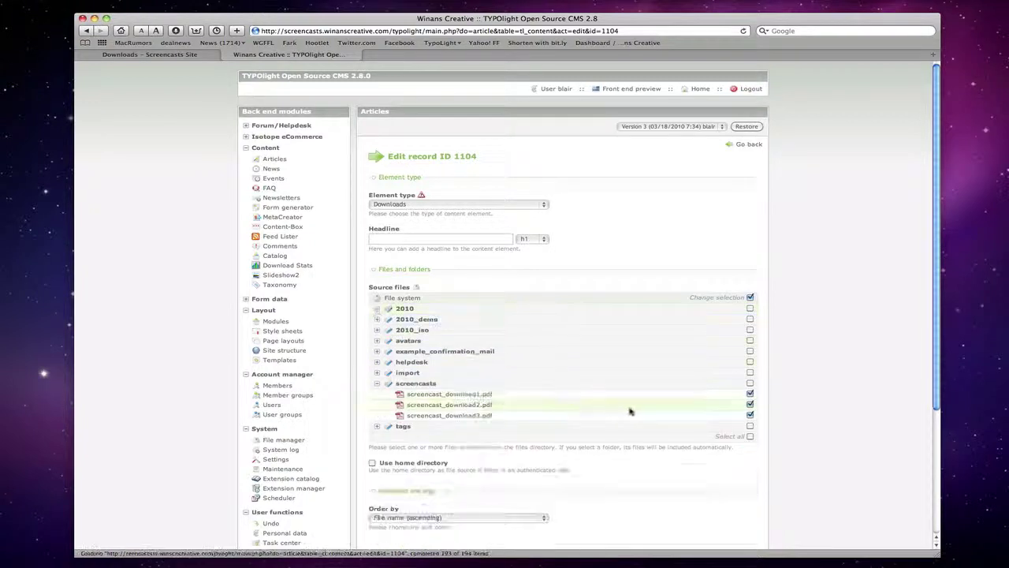
Step: Deselect the three screencast PDFs, select the whole screencasts folder as the source instead, and save the element
{"action": "left_click", "coordinate": [750, 393]}
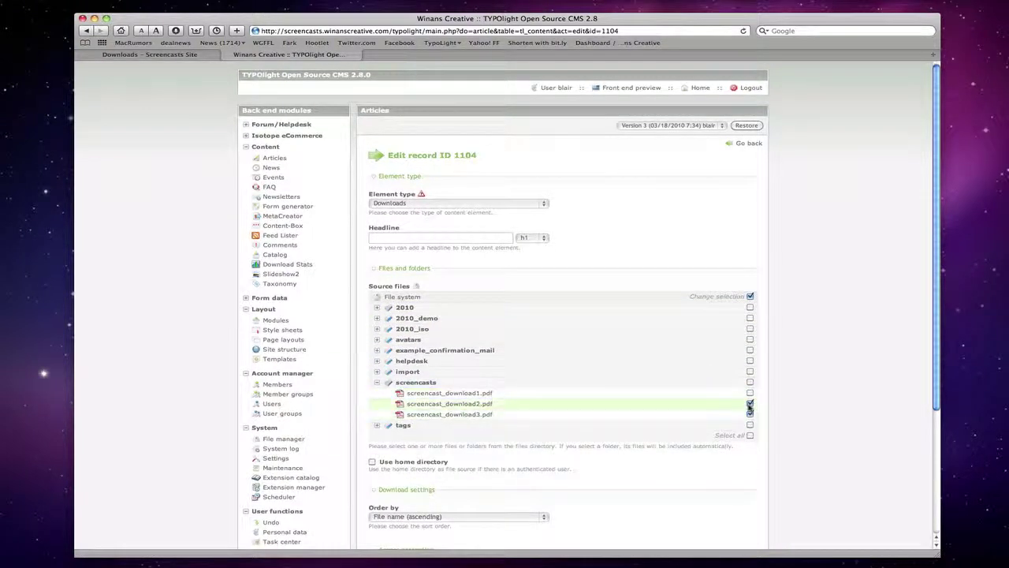
{"action": "left_click", "coordinate": [750, 403]}
{"action": "left_click", "coordinate": [750, 414]}
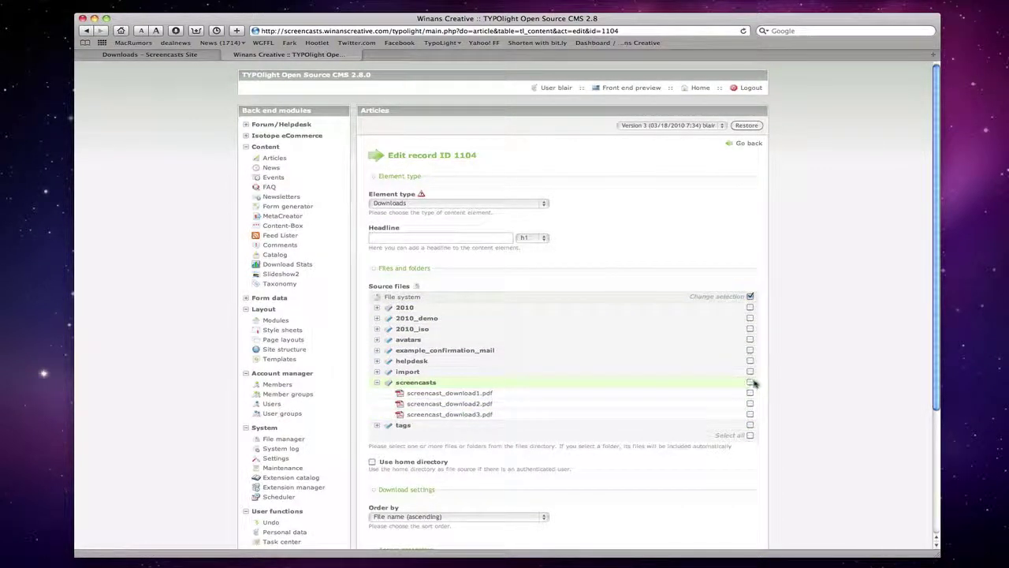
{"action": "scroll", "coordinate": [741, 398], "scroll_direction": "down", "scroll_amount": 5}
{"action": "left_click", "coordinate": [380, 522]}
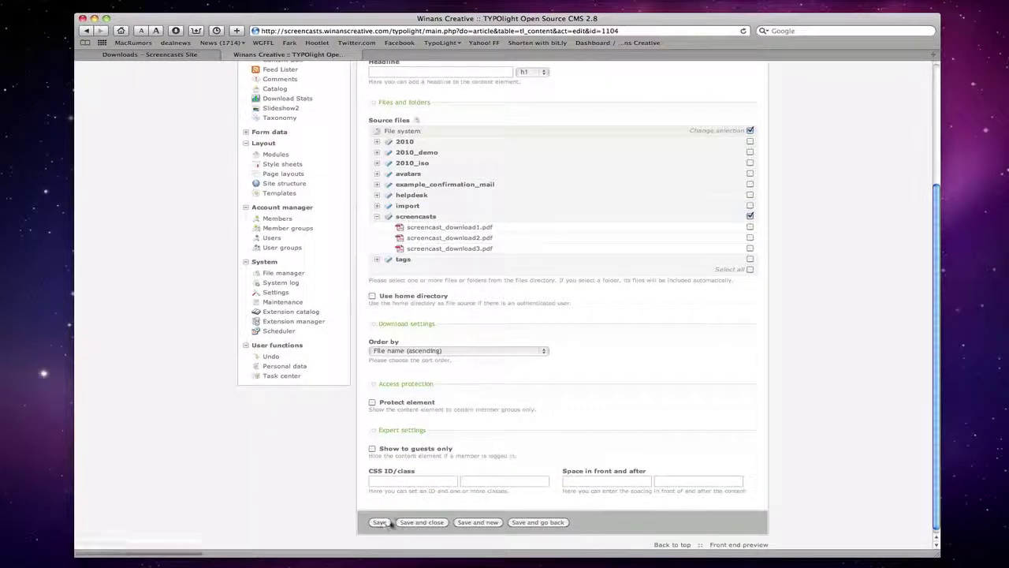
Step: Reload the live Downloads page to check the file list, and review the element's source file selection in the back end
{"action": "left_click", "coordinate": [182, 55]}
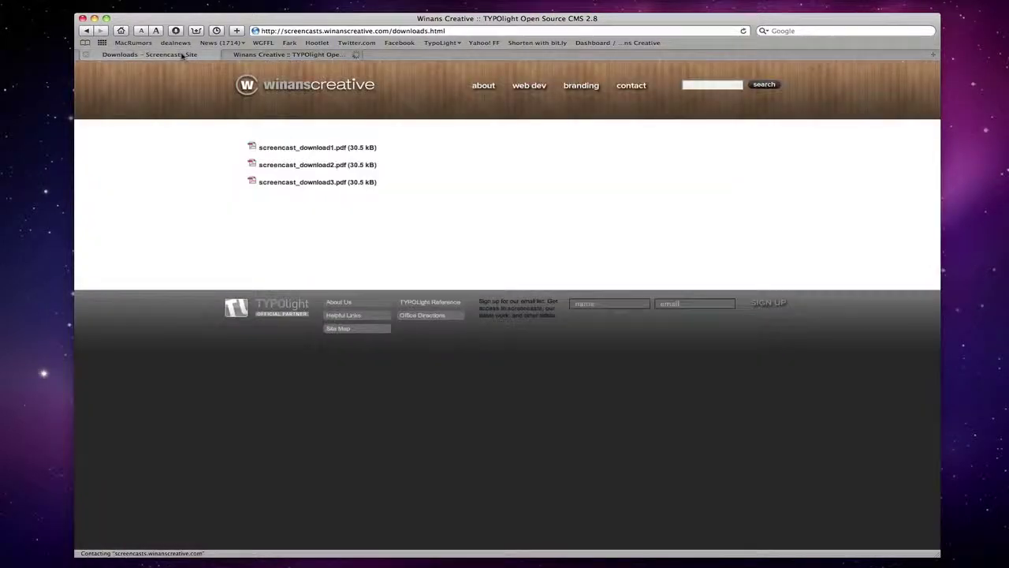
{"action": "left_click", "coordinate": [743, 32]}
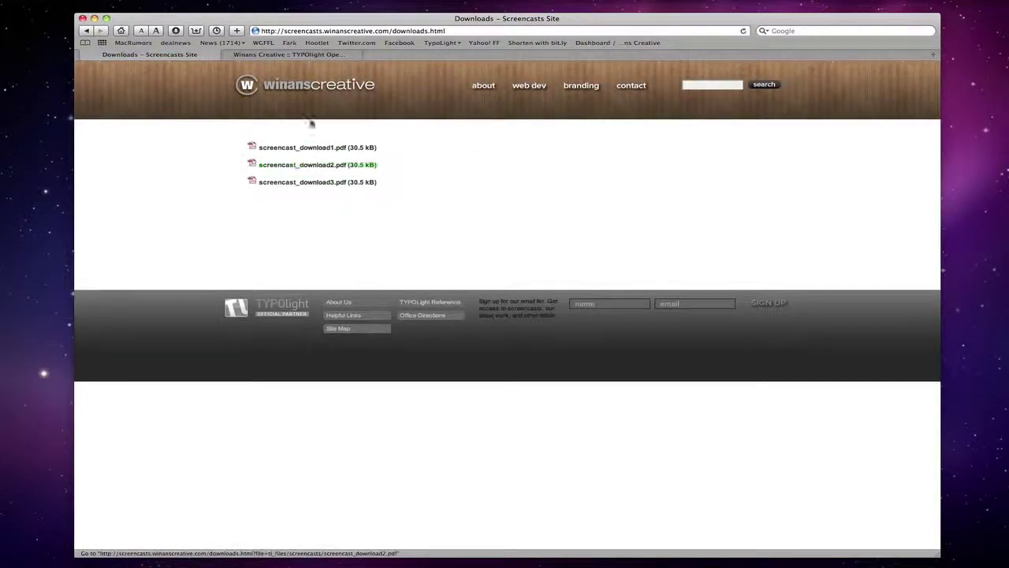
{"action": "left_click", "coordinate": [304, 55]}
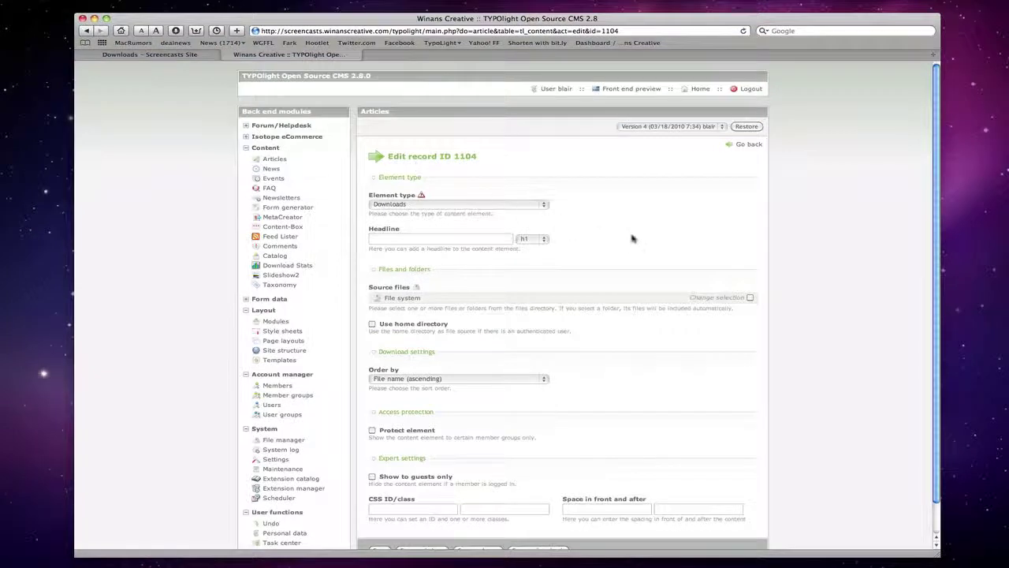
{"action": "left_click", "coordinate": [750, 298]}
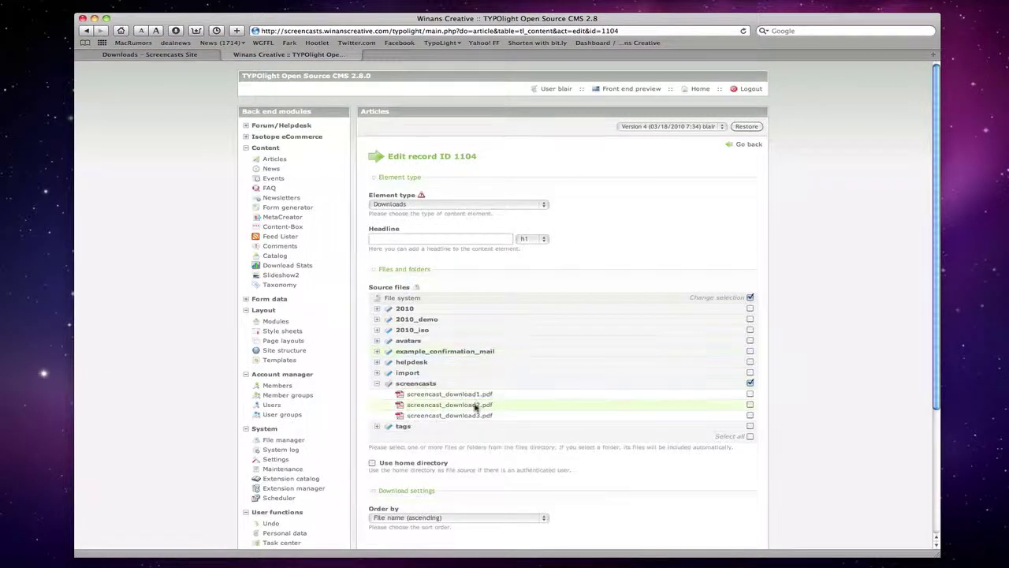
Step: In the system Settings, expand Files and images and add zip to the end of the download file types
{"action": "left_click", "coordinate": [275, 464]}
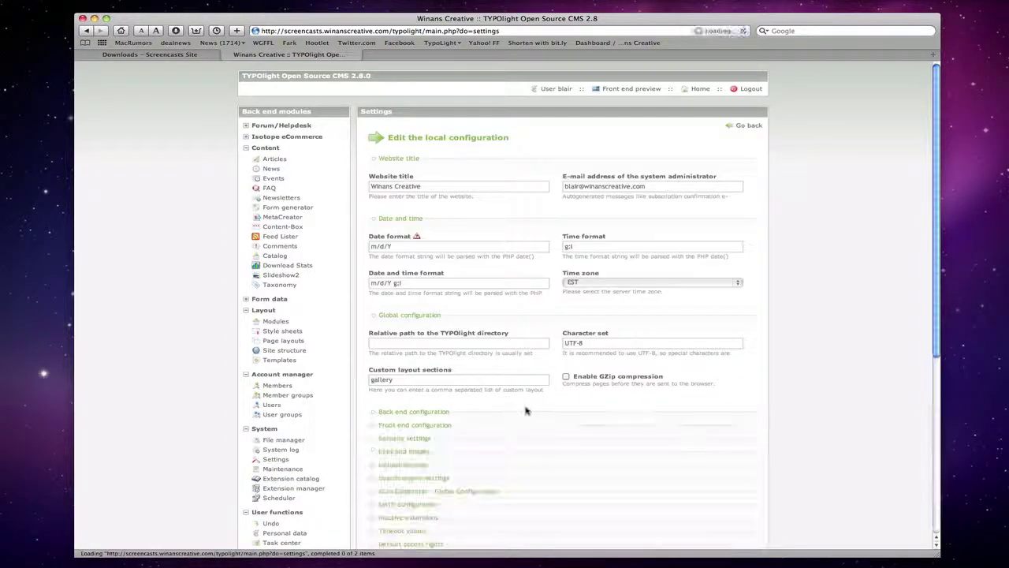
{"action": "scroll", "coordinate": [552, 414], "scroll_direction": "down", "scroll_amount": 2}
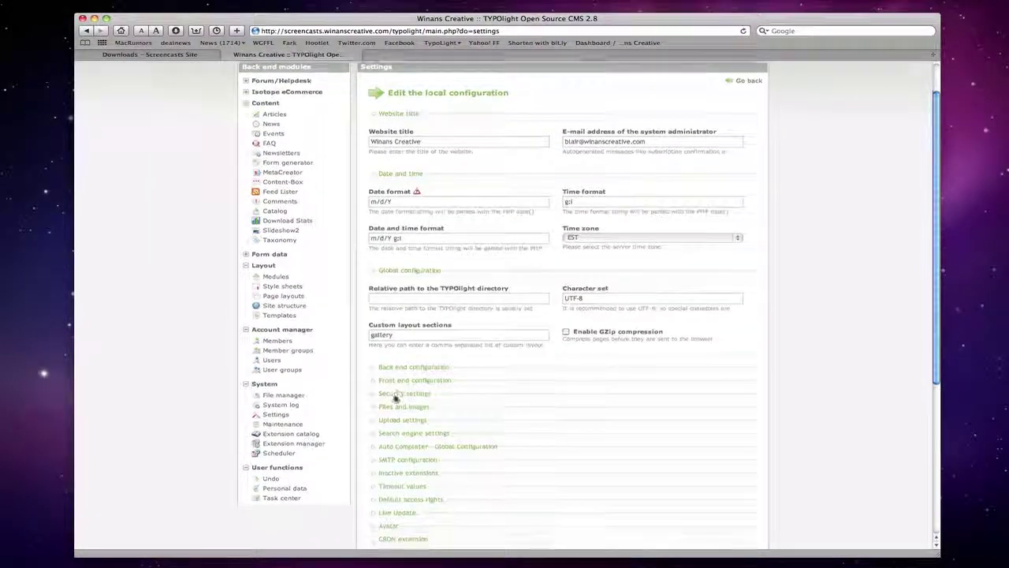
{"action": "scroll", "coordinate": [354, 401], "scroll_direction": "down", "scroll_amount": 2}
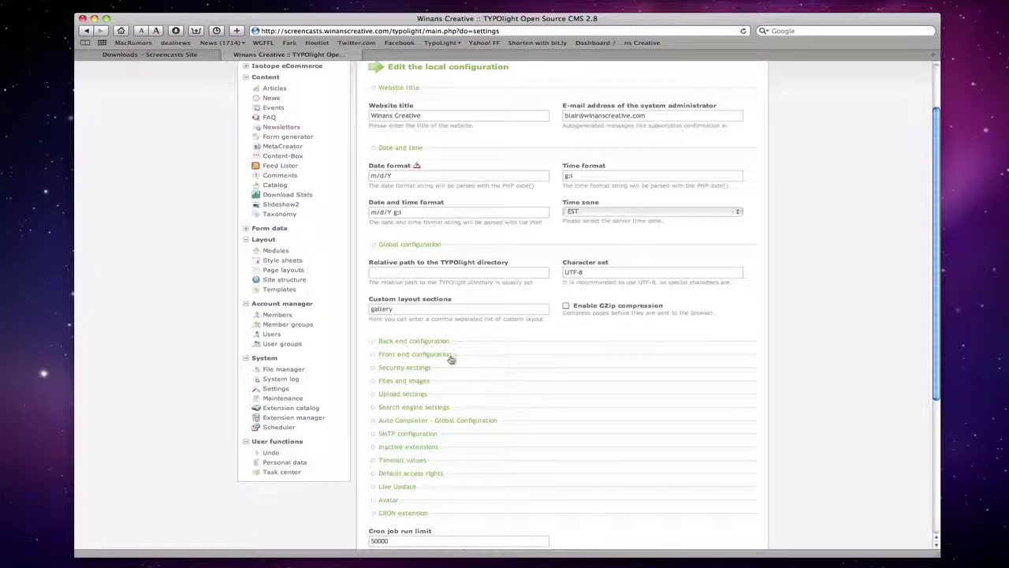
{"action": "left_click", "coordinate": [276, 388]}
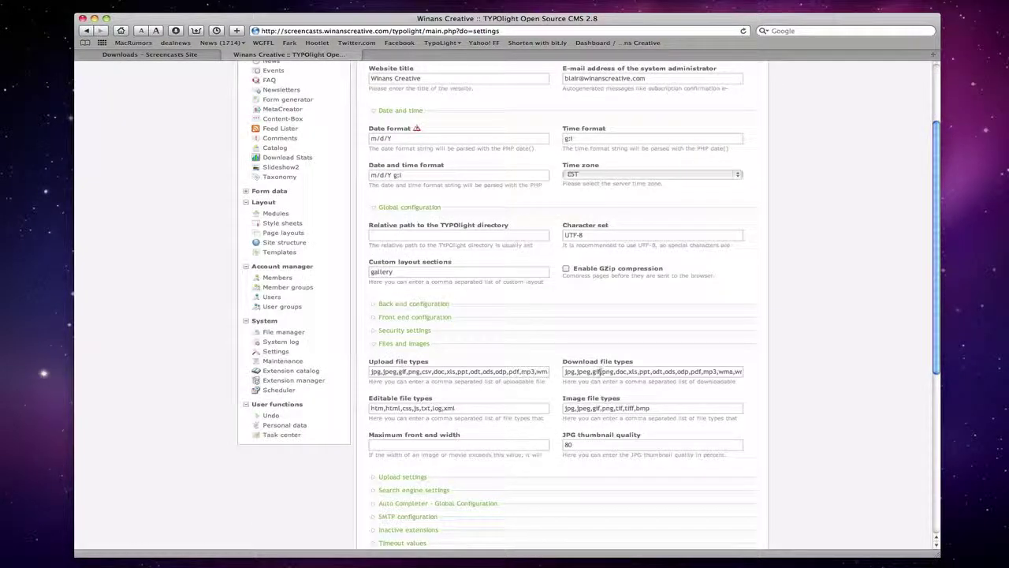
{"action": "left_click_drag", "start_coordinate": [674, 371], "coordinate": [799, 376]}
{"action": "left_click", "coordinate": [688, 371]}
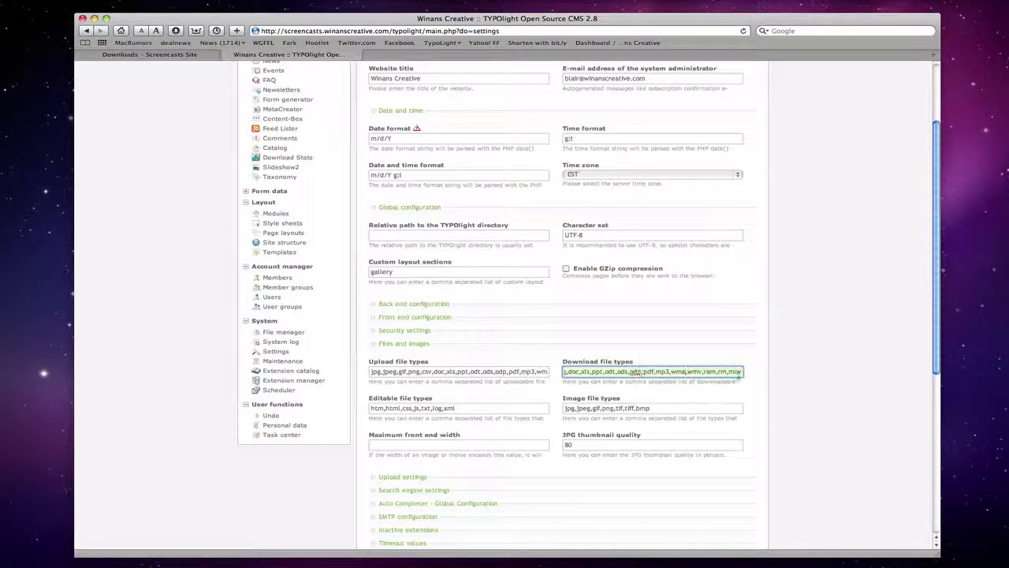
{"action": "type", "text": ",zip"}
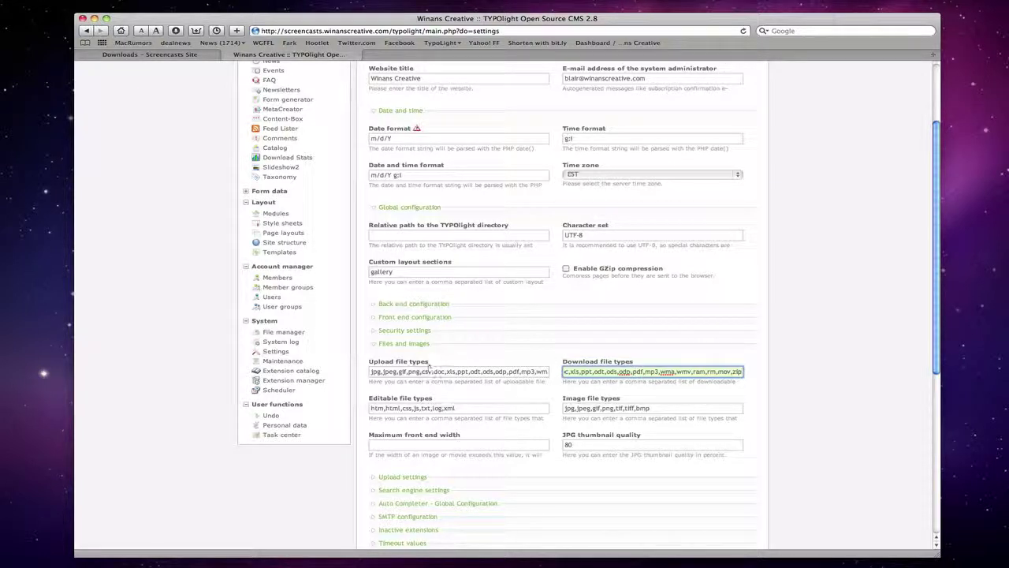
Step: Examine the complete list of allowed upload file types
{"action": "left_click", "coordinate": [383, 371]}
{"action": "left_click_drag", "start_coordinate": [418, 375], "coordinate": [602, 396]}
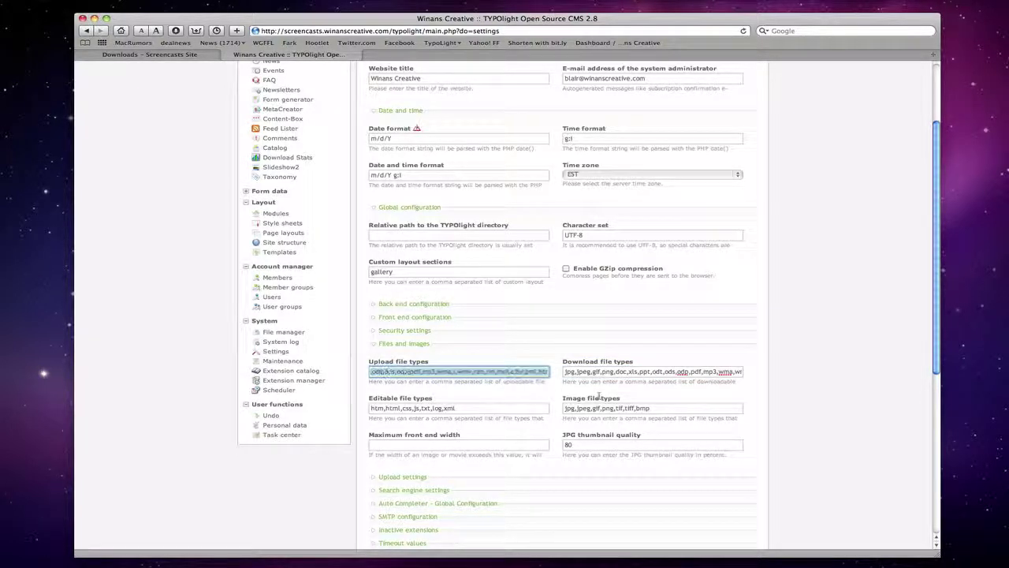
{"action": "left_click", "coordinate": [557, 377]}
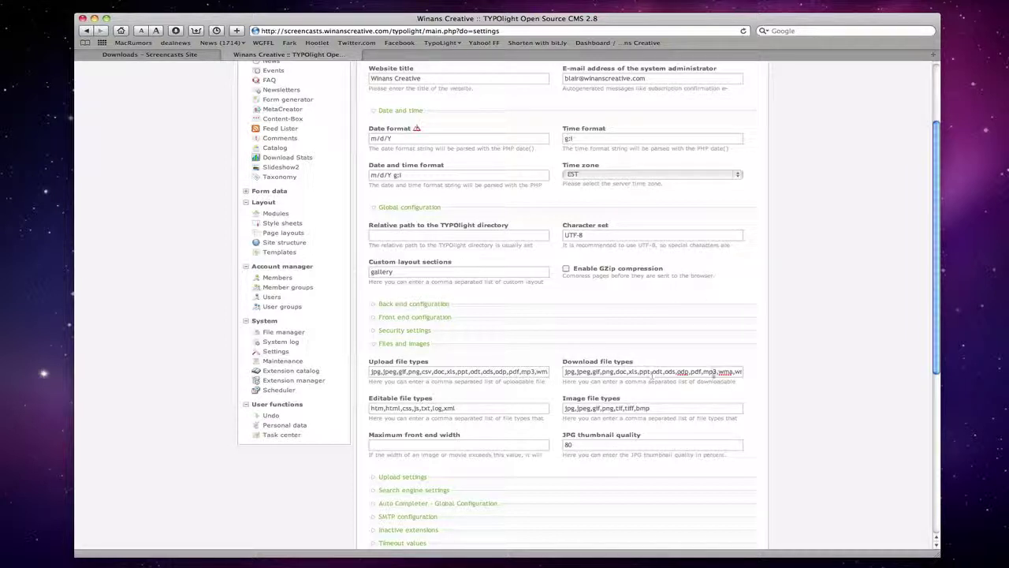
{"action": "scroll", "coordinate": [899, 288], "scroll_direction": "up", "scroll_amount": 3}
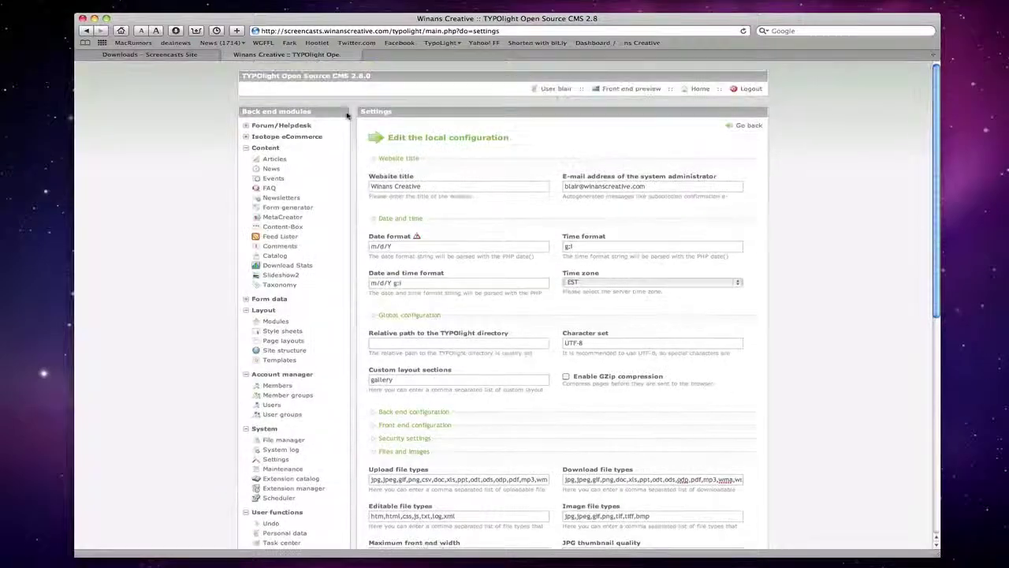
Step: Test the screencast_download1.pdf download from the live Downloads page, view the PDF and close it
{"action": "left_click", "coordinate": [181, 54]}
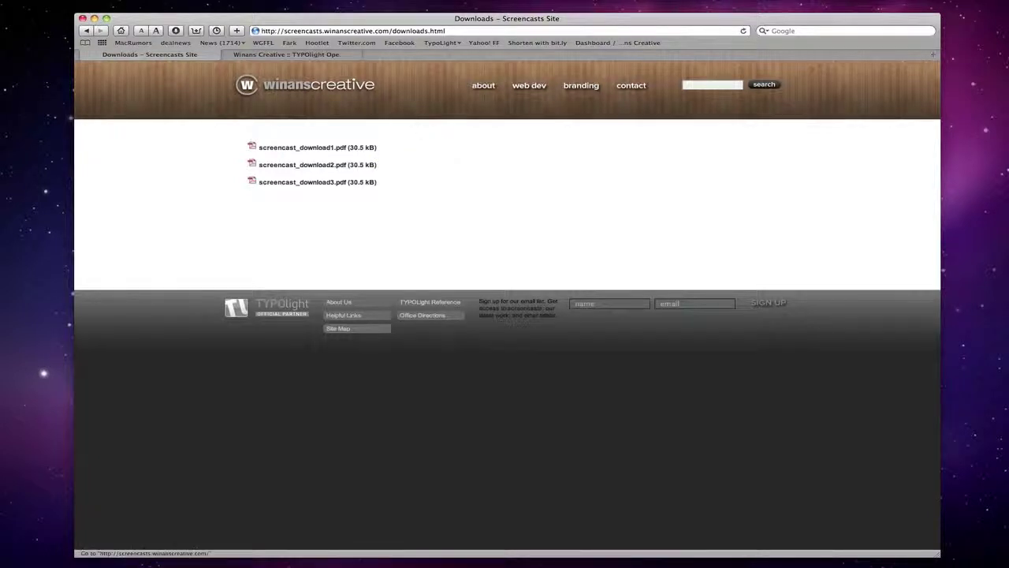
{"action": "left_click", "coordinate": [302, 148]}
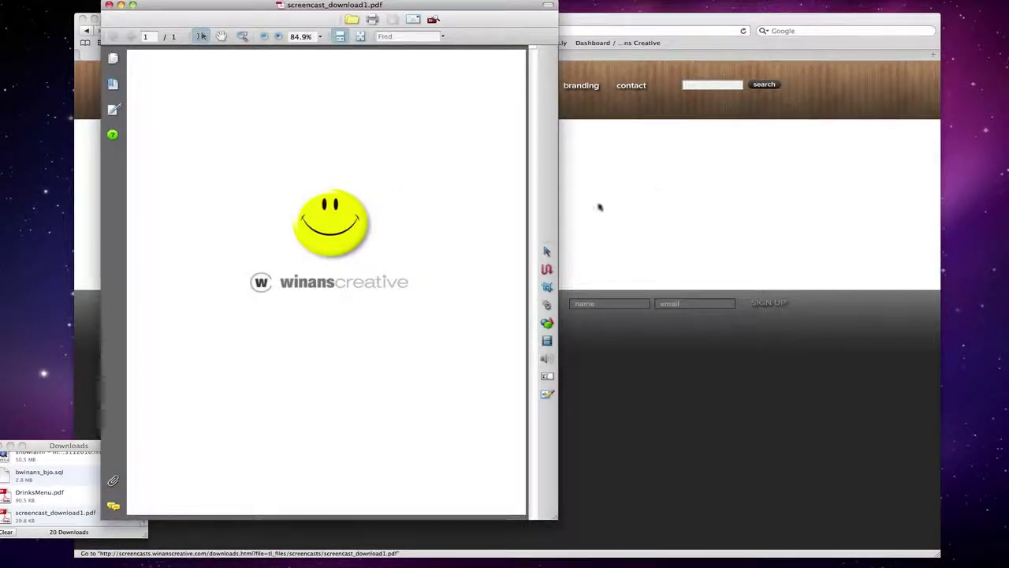
{"action": "left_click_drag", "start_coordinate": [509, 8], "coordinate": [857, 19]}
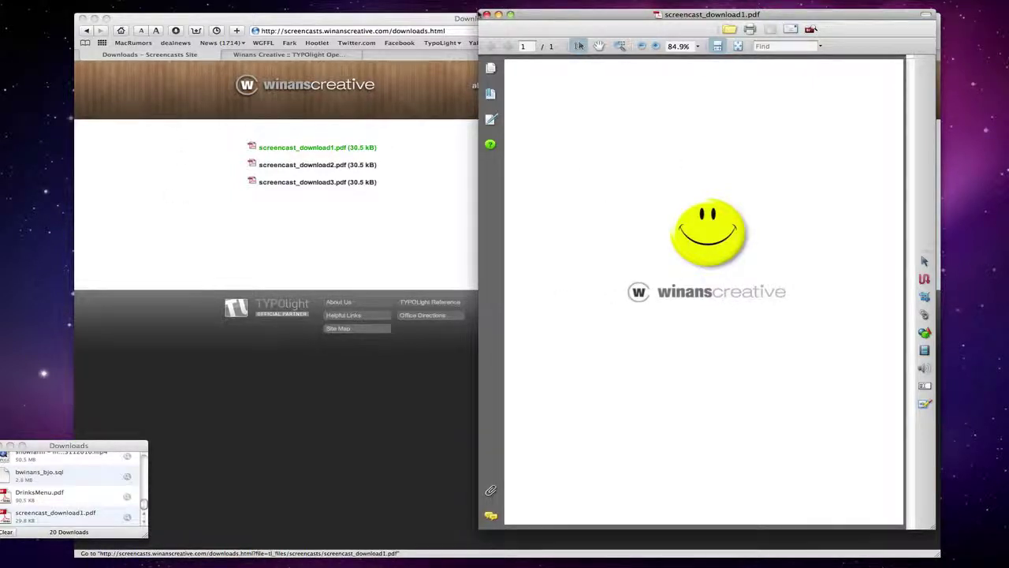
{"action": "left_click", "coordinate": [486, 14]}
{"action": "left_click", "coordinate": [434, 21]}
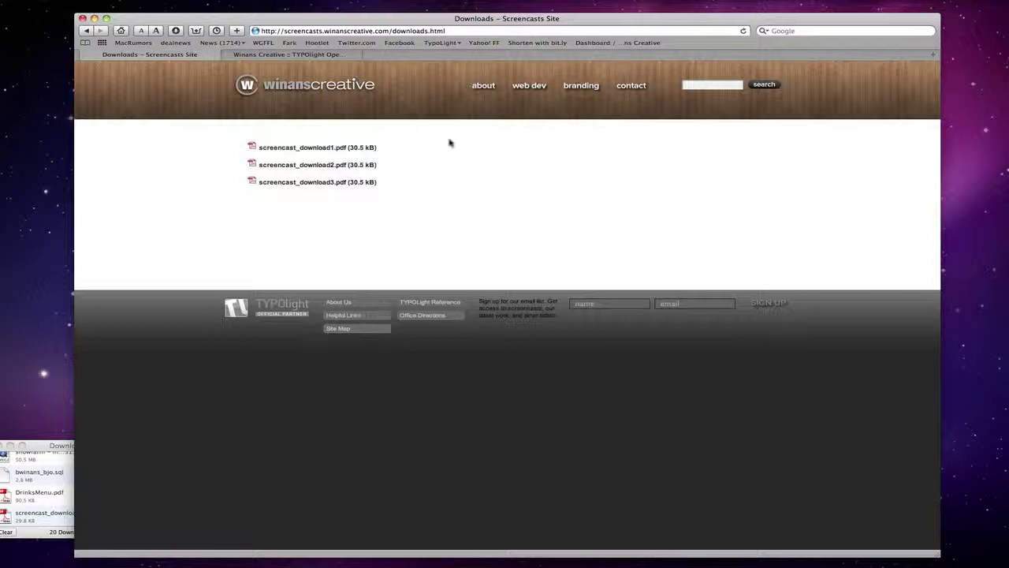
Step: Enable counting and detailed statistics under Download statistics in the back end settings, and save and close the settings
{"action": "left_click", "coordinate": [294, 56]}
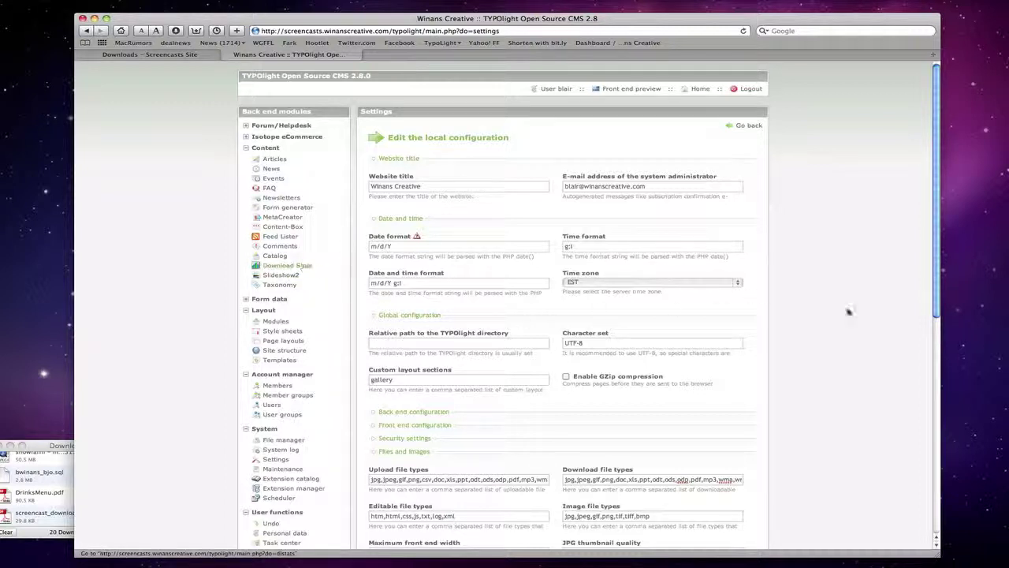
{"action": "scroll", "coordinate": [848, 312], "scroll_direction": "down", "scroll_amount": 10}
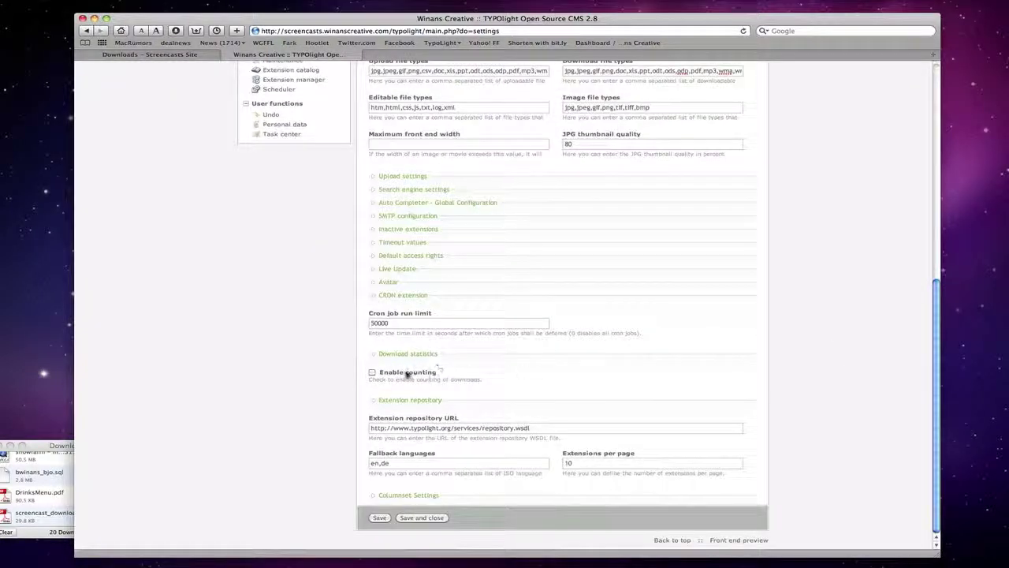
{"action": "left_click", "coordinate": [373, 373]}
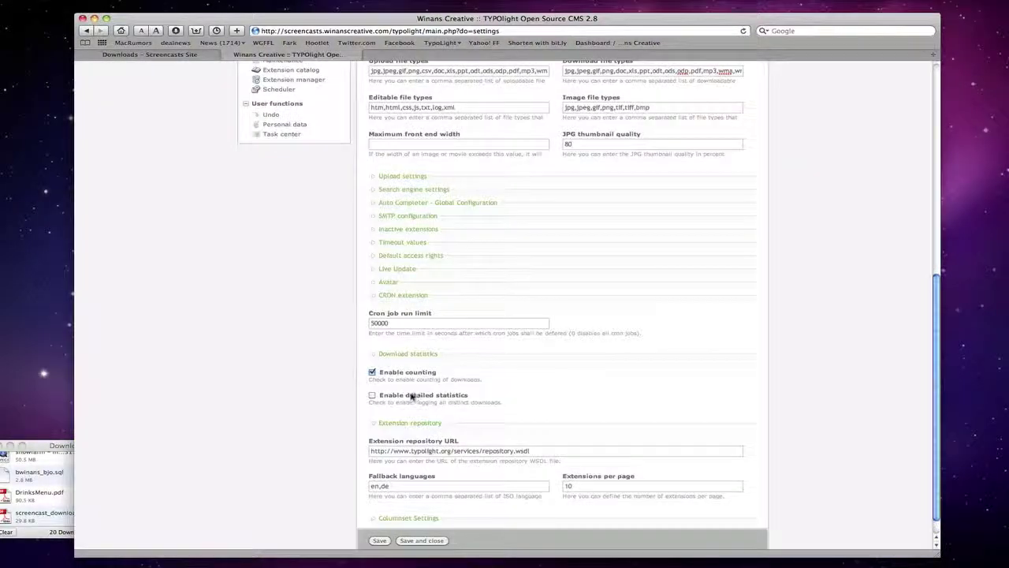
{"action": "left_click", "coordinate": [401, 398]}
{"action": "left_click", "coordinate": [422, 541]}
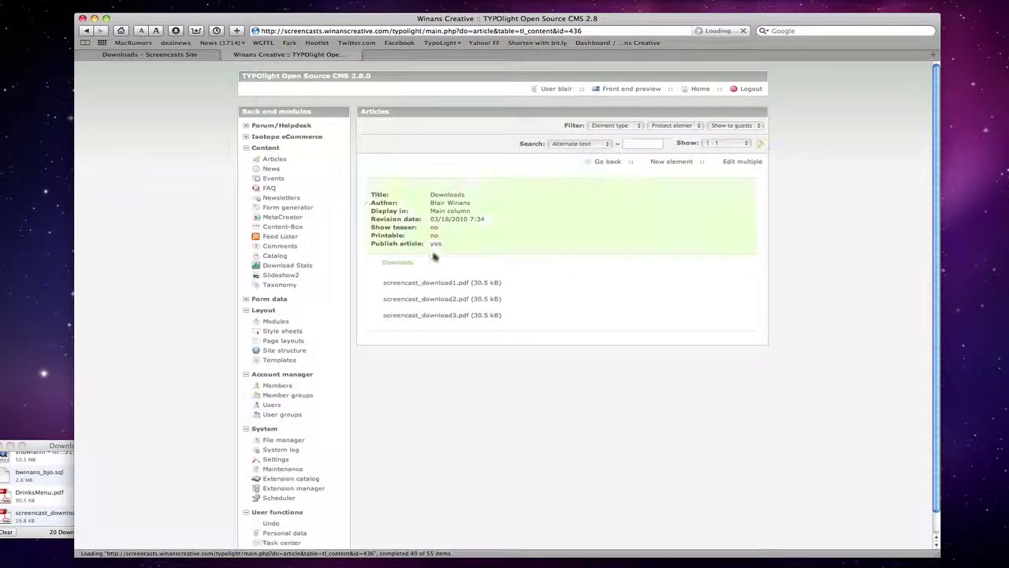
Step: Download screencast_download1.pdf again from the live page, close the PDF, and check the Download Stats in the back end
{"action": "left_click", "coordinate": [167, 56]}
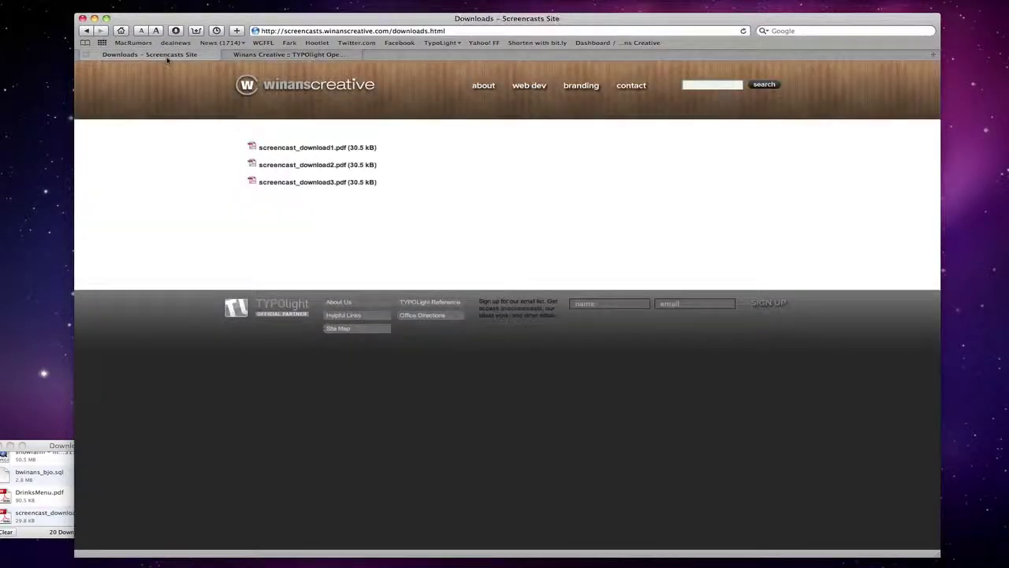
{"action": "left_click", "coordinate": [282, 149]}
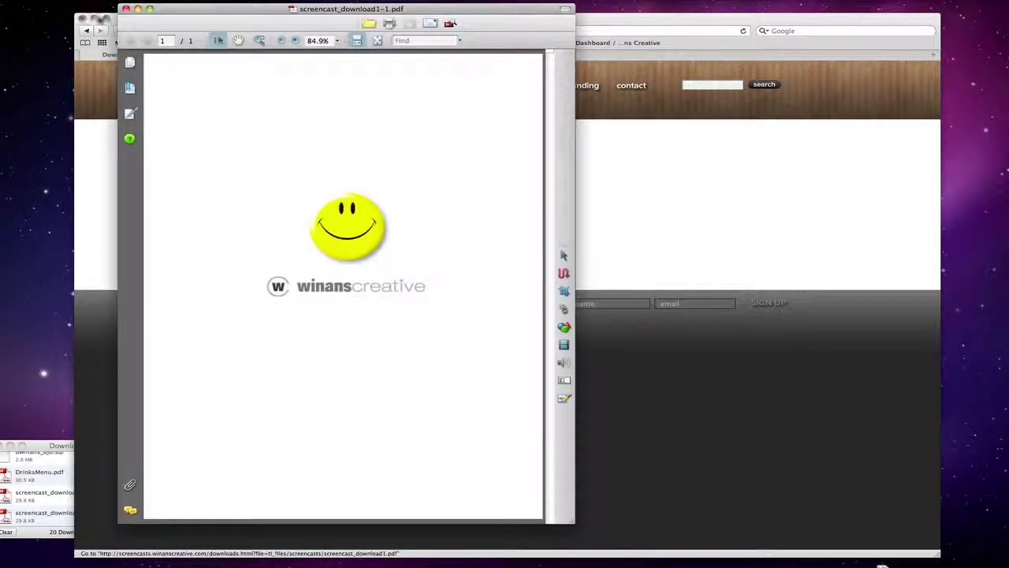
{"action": "left_click", "coordinate": [125, 9]}
{"action": "left_click", "coordinate": [272, 54]}
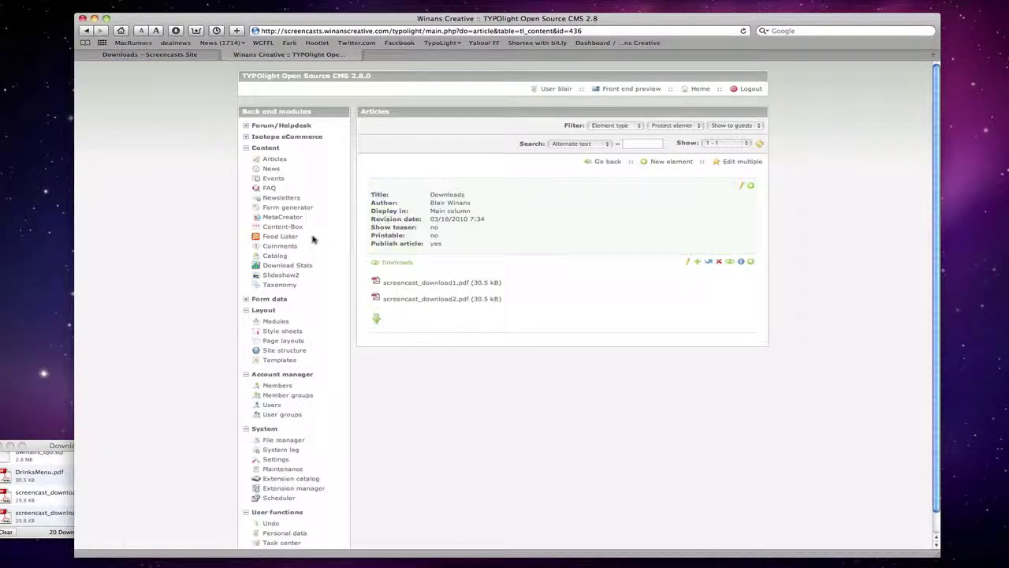
{"action": "left_click", "coordinate": [308, 265]}
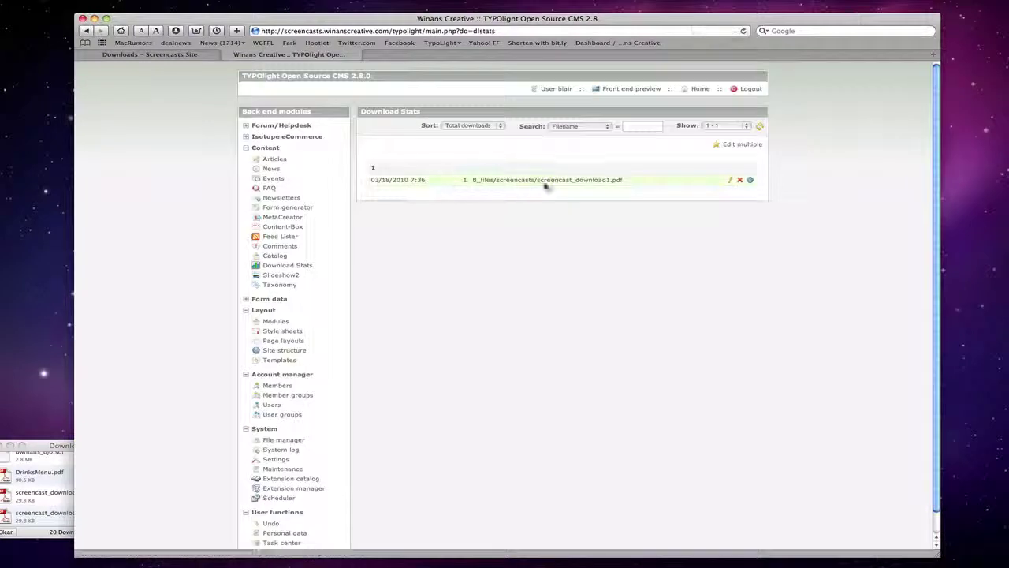